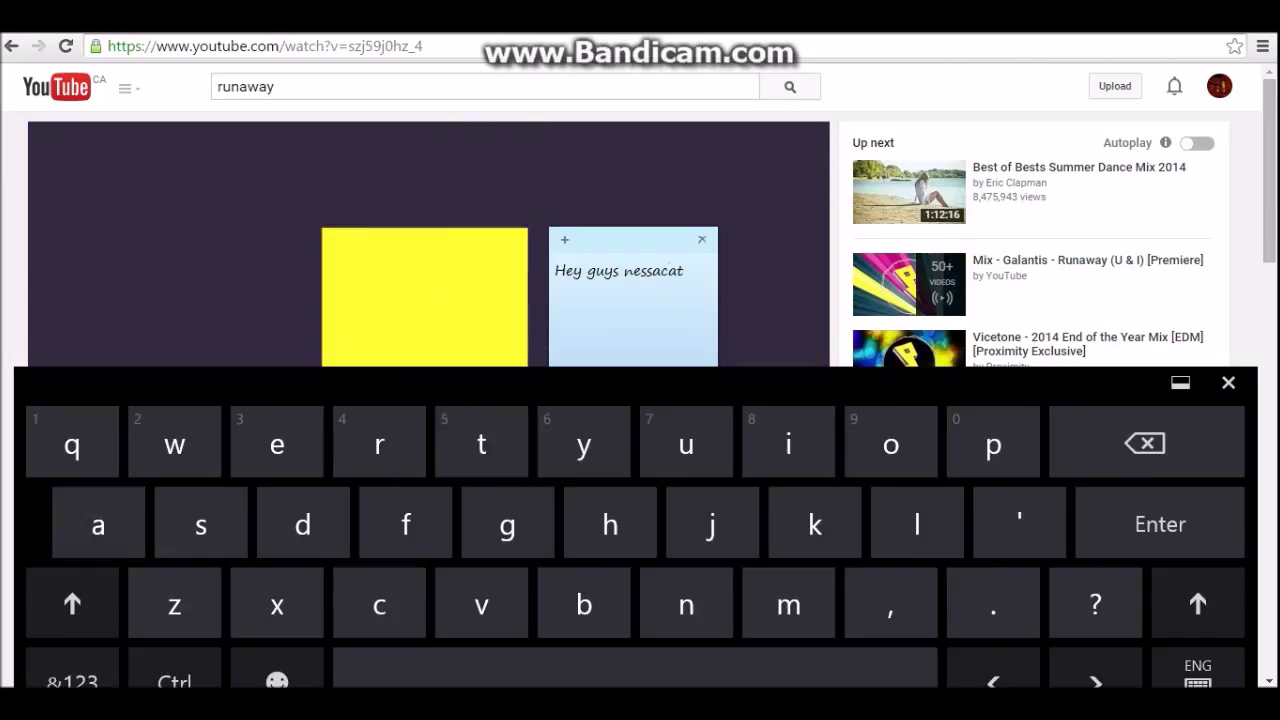
# Step: Continue the sticky note's greeting with "here with. another video and today im doing a speed paint"
pyautogui.write('with')
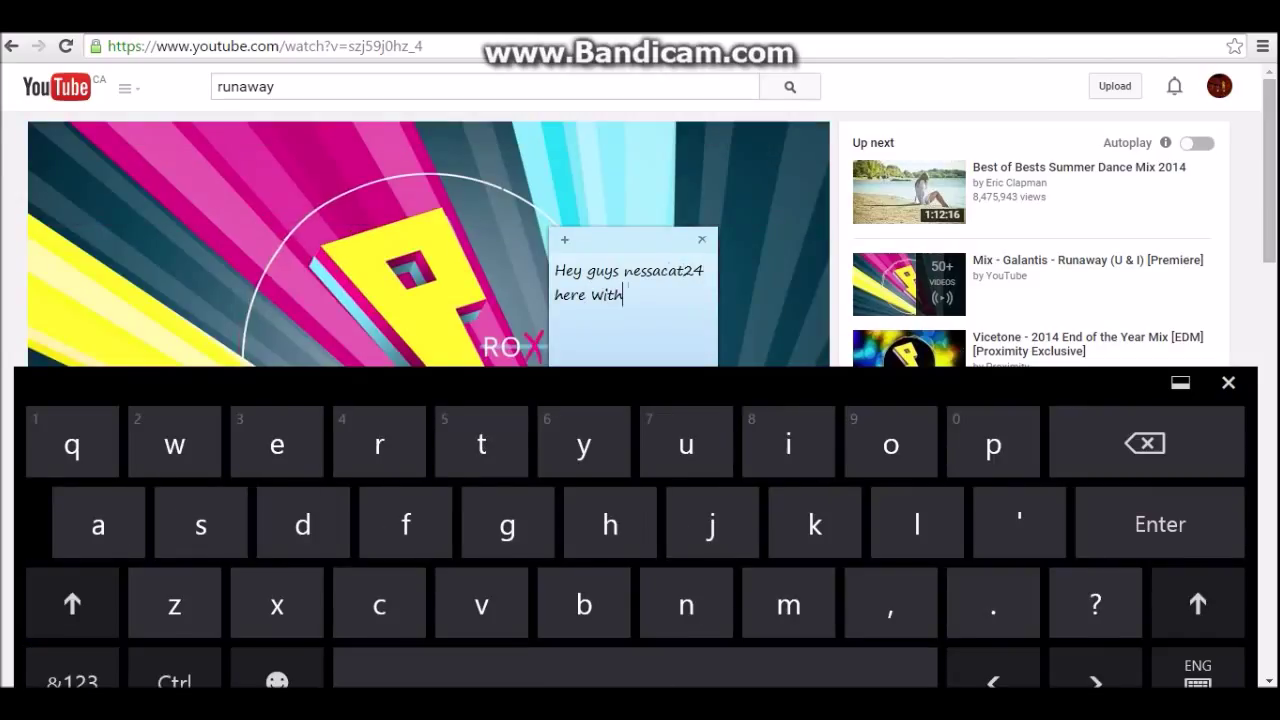
pyautogui.write('. another ')
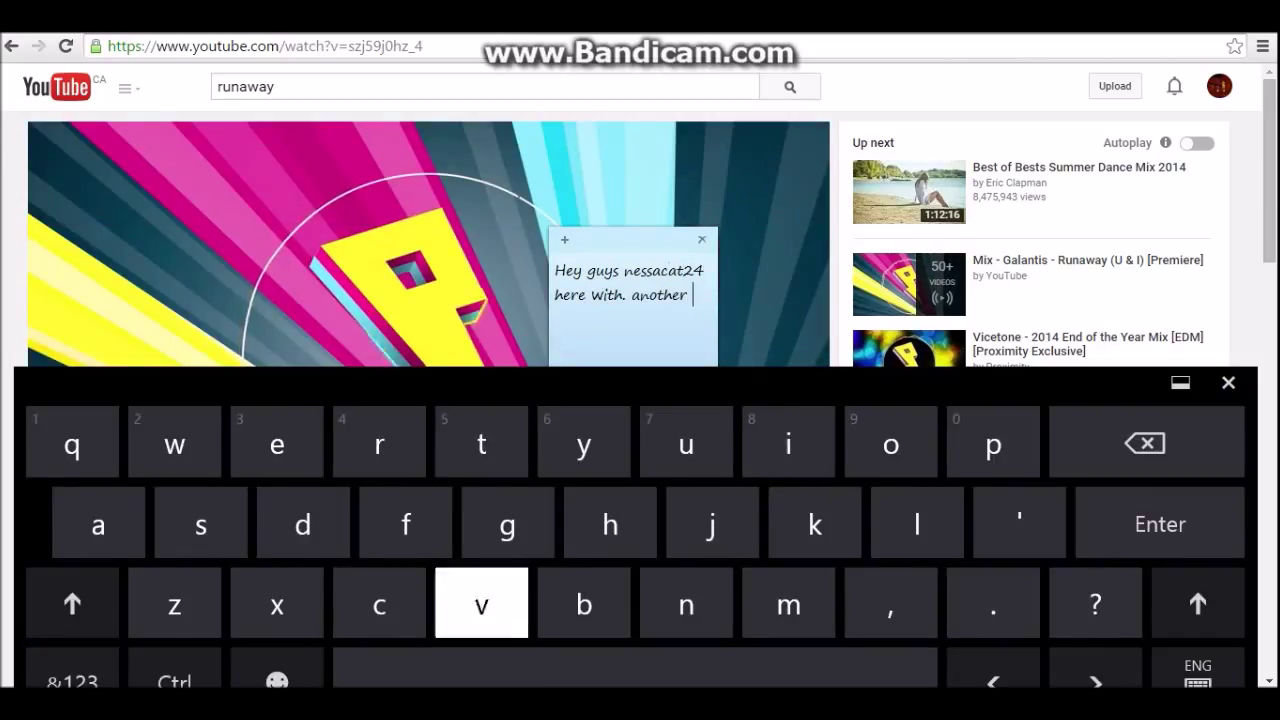
pyautogui.write('video and ')
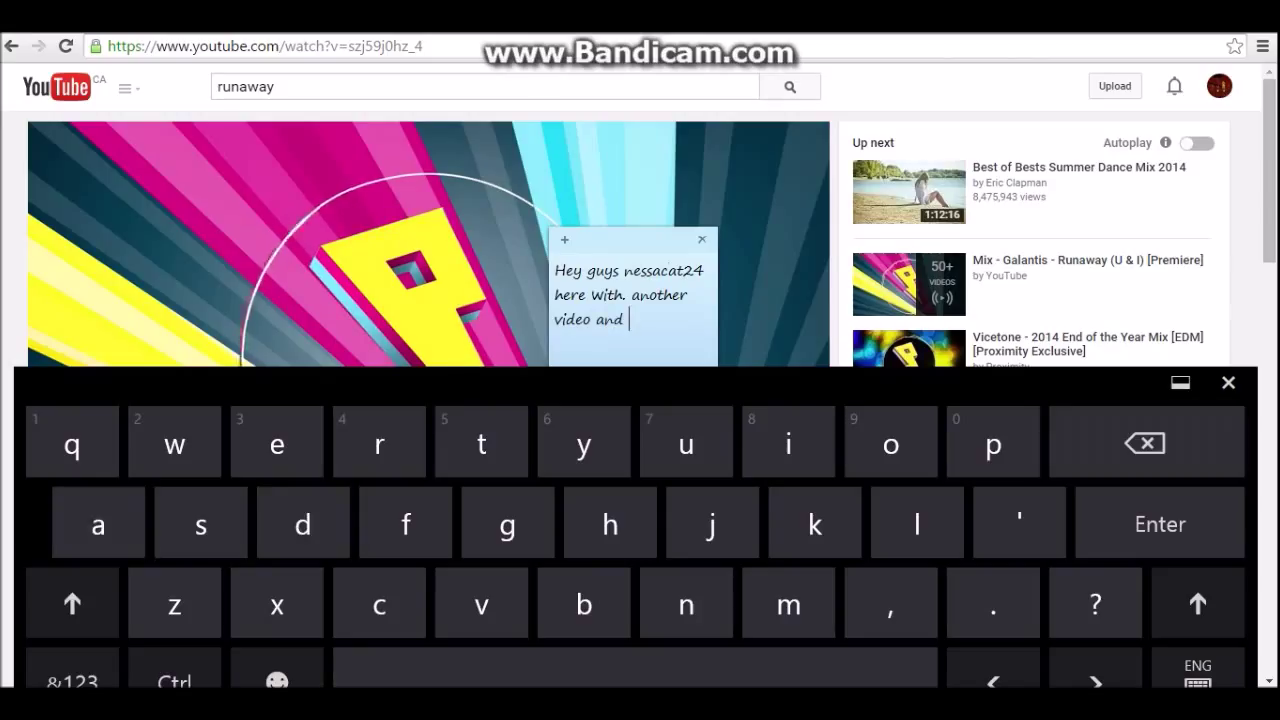
pyautogui.write('today im doind')
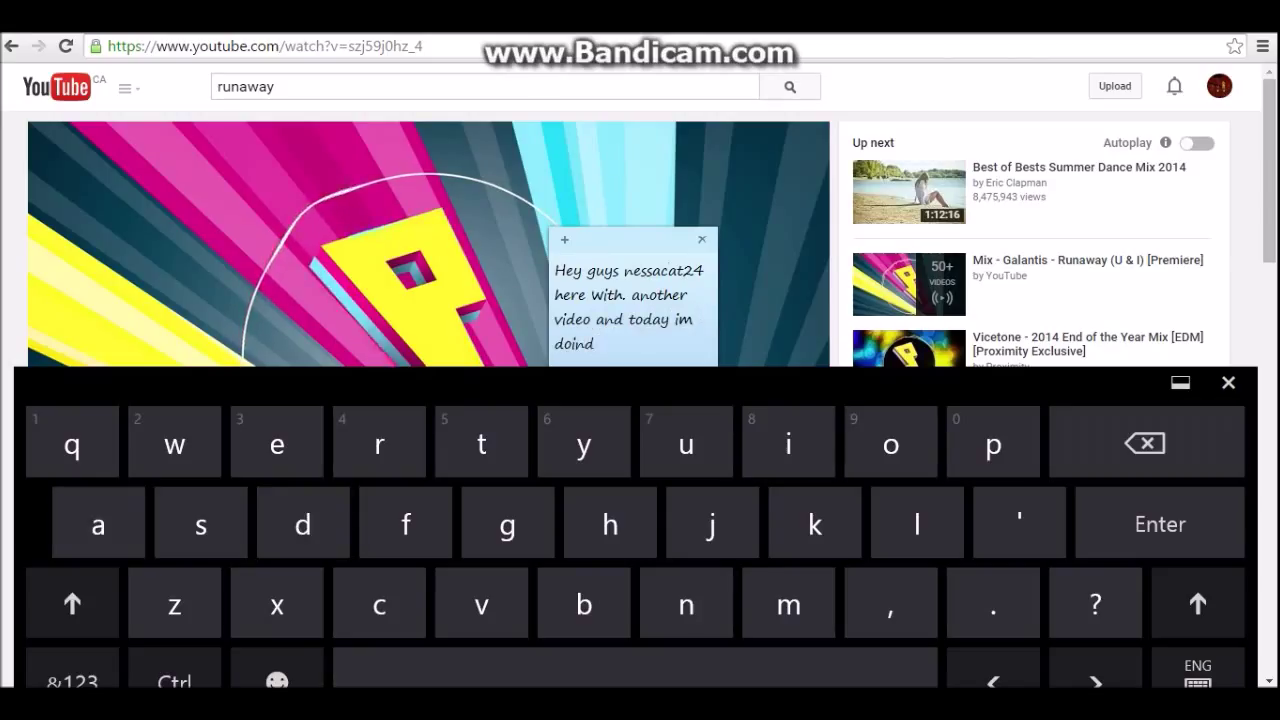
pyautogui.press('BackSpace')
pyautogui.write('g a speed pani')
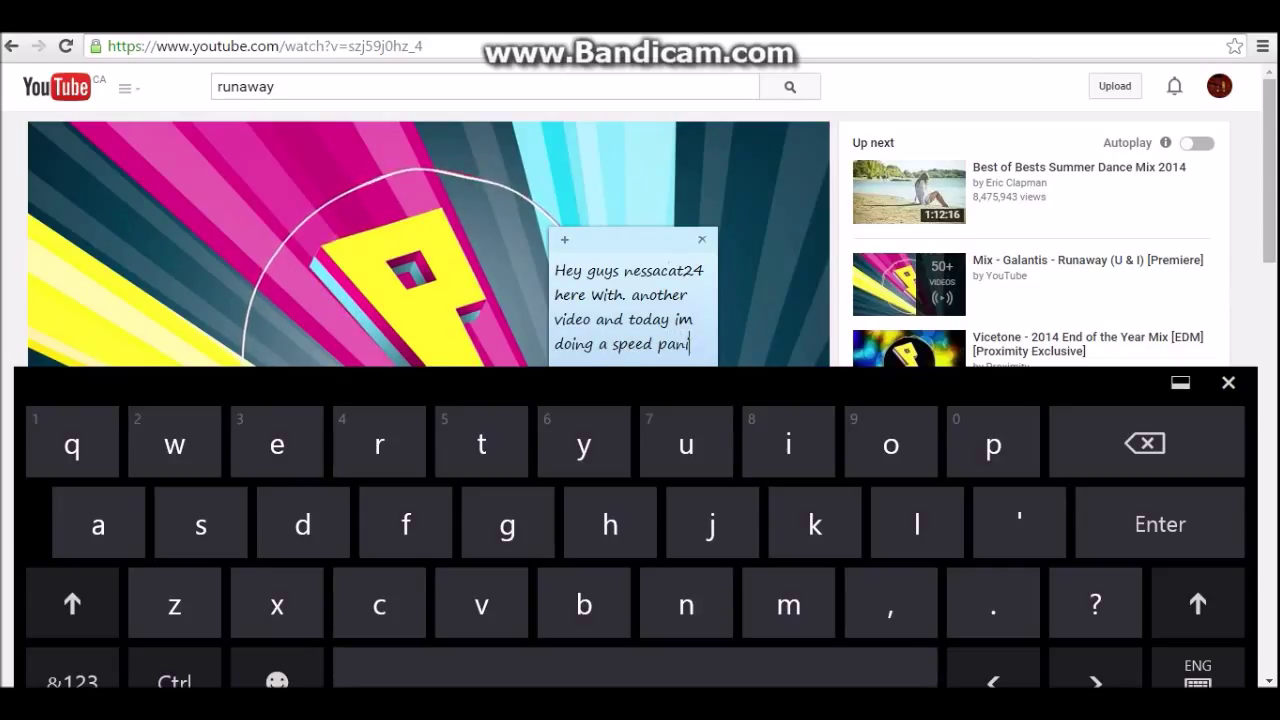
pyautogui.press('BackSpace')
pyautogui.write('int li')
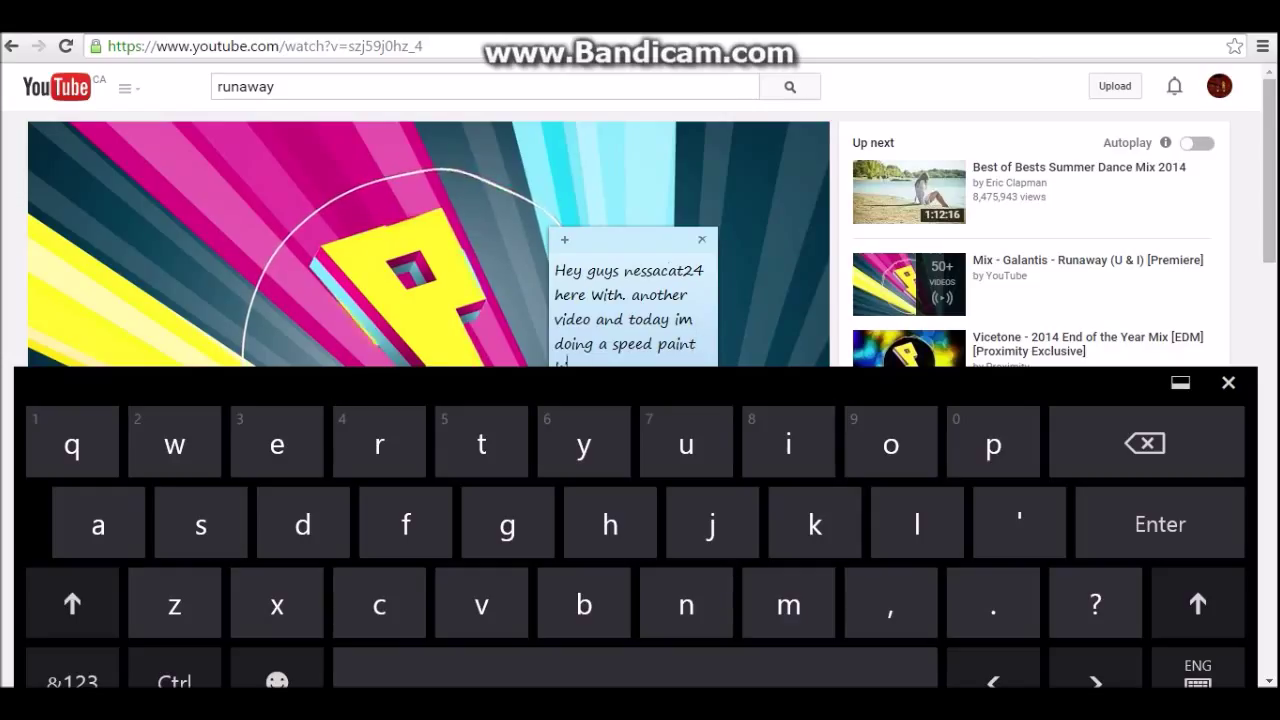
# Step: Move the sticky note higher, finish its message with "kinda lol with fire alpaca!! here we go!!!" and close the note
pyautogui.moveTo(633, 240); pyautogui.dragTo(648, 97)
pyautogui.write('nda lol With fire alpaca!! ero')
pyautogui.press('BackSpace')
pyautogui.press('BackSpace')
pyautogui.press('BackSpace')
pyautogui.write('here we ')
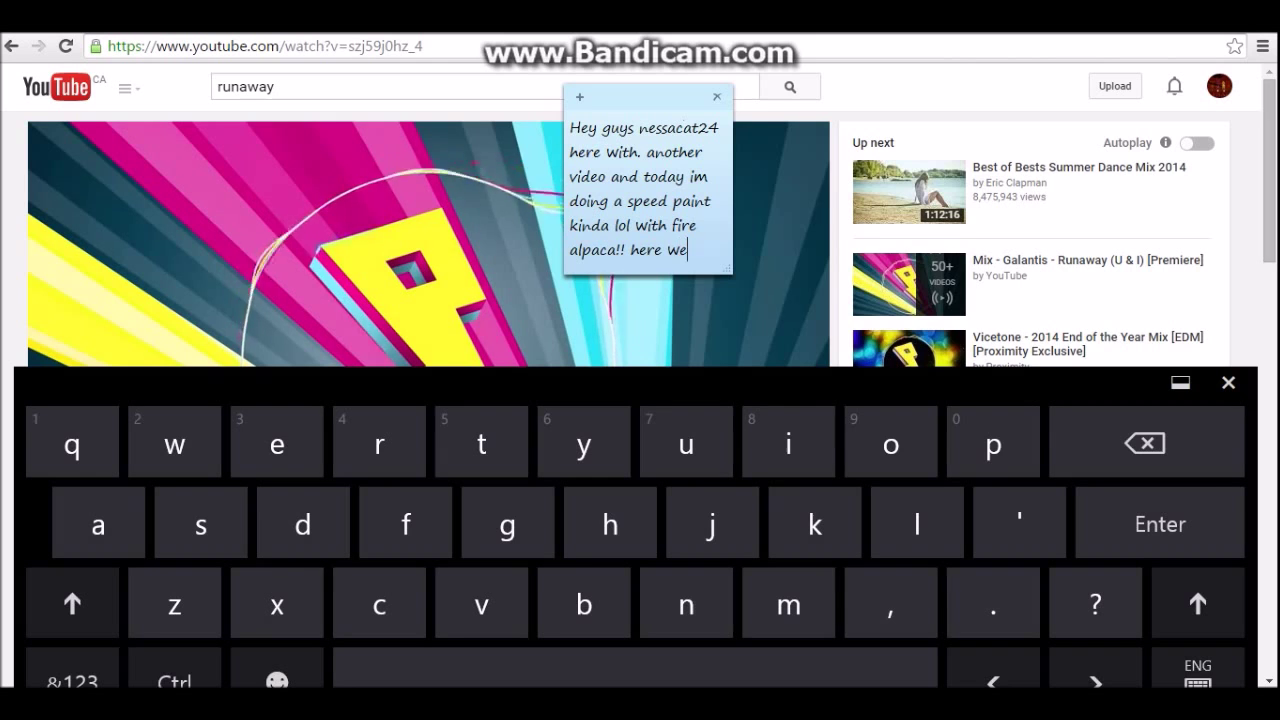
pyautogui.write('goo')
pyautogui.click(72, 680)
pyautogui.write('!!!')
pyautogui.click(72, 680)
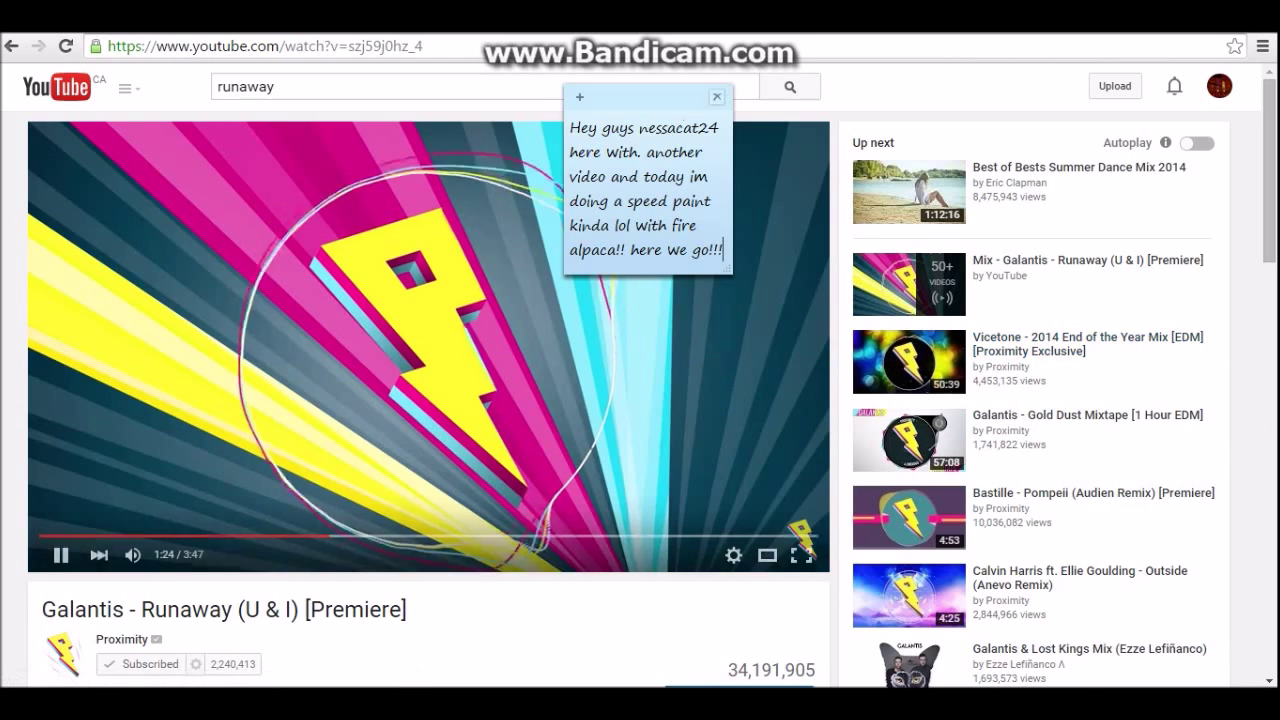
pyautogui.click(716, 96)
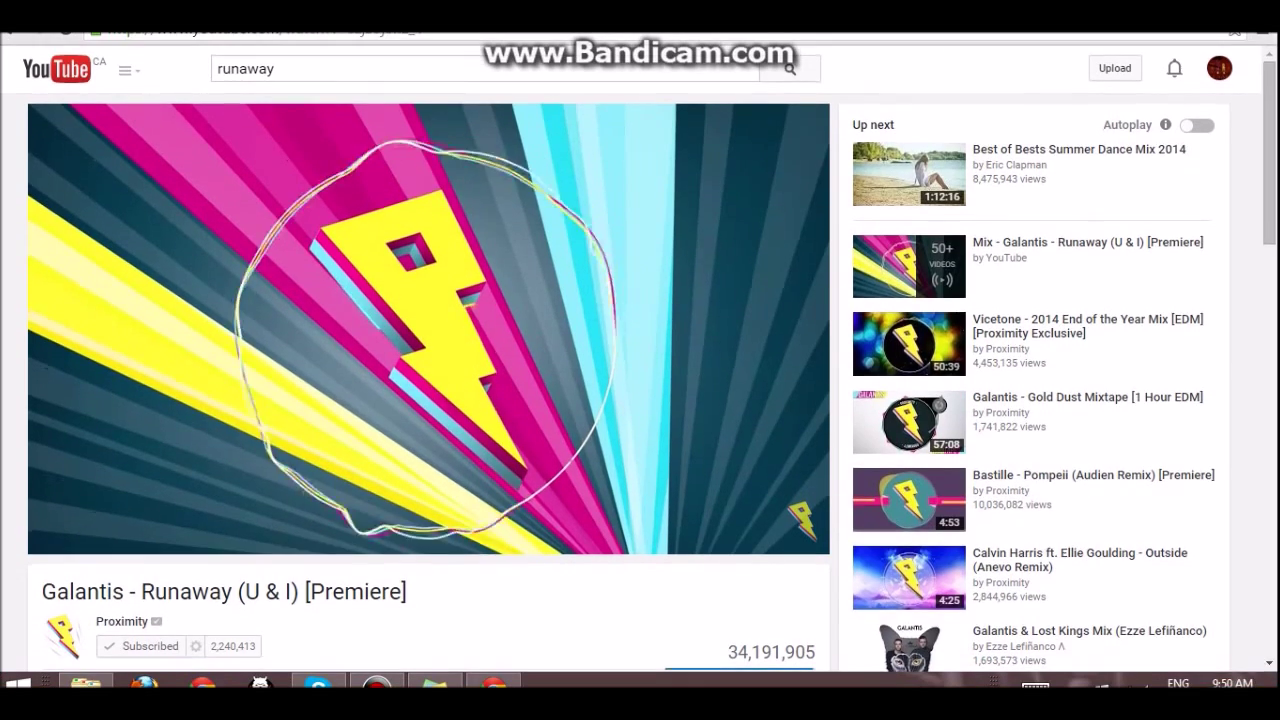
# Step: Search Google for "anime art bases" in a new browser tab and show the image results
pyautogui.hotkey('ctrl', 't')
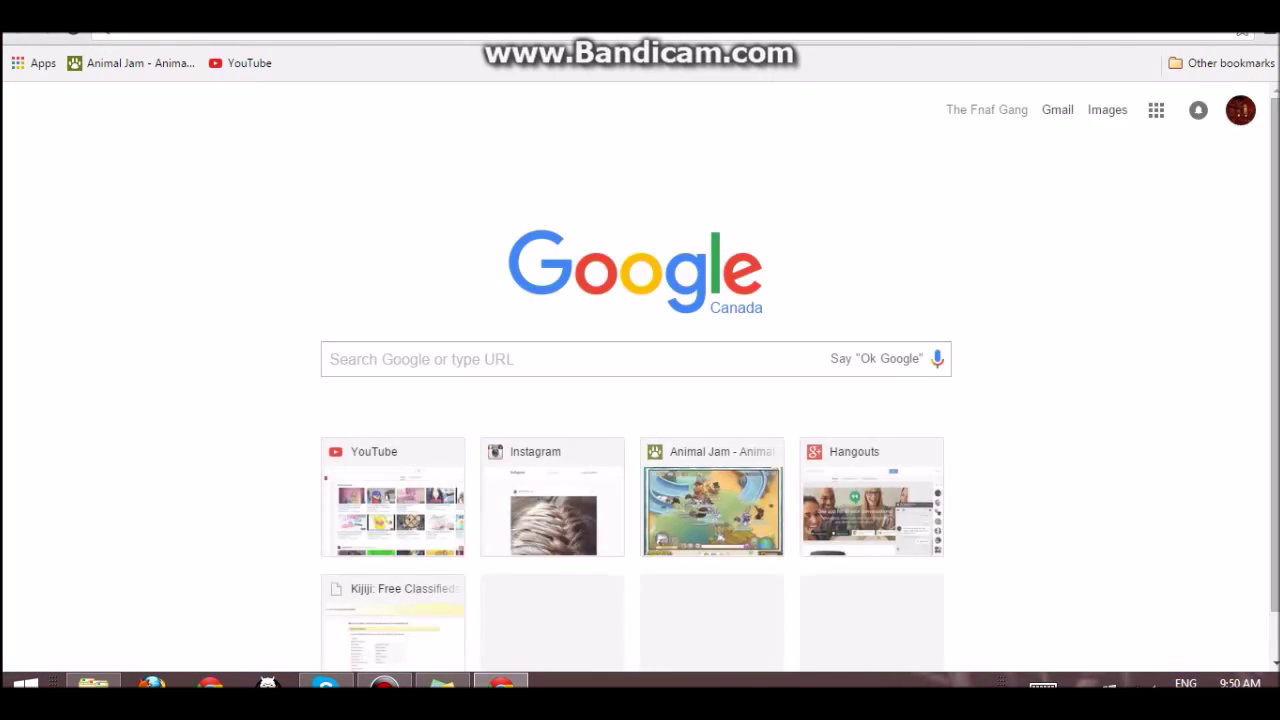
pyautogui.rightClick(470, 362)
pyautogui.click(1043, 686)
pyautogui.write('ani')
pyautogui.press('Return')
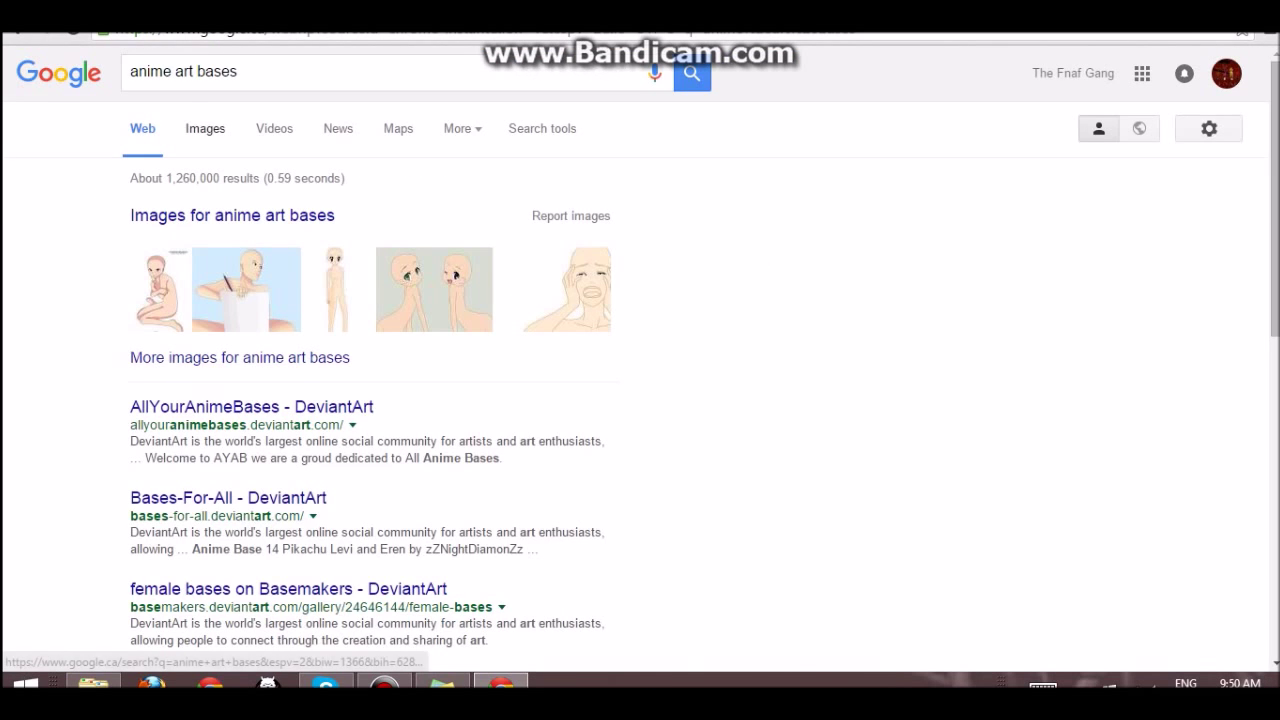
pyautogui.click(205, 128)
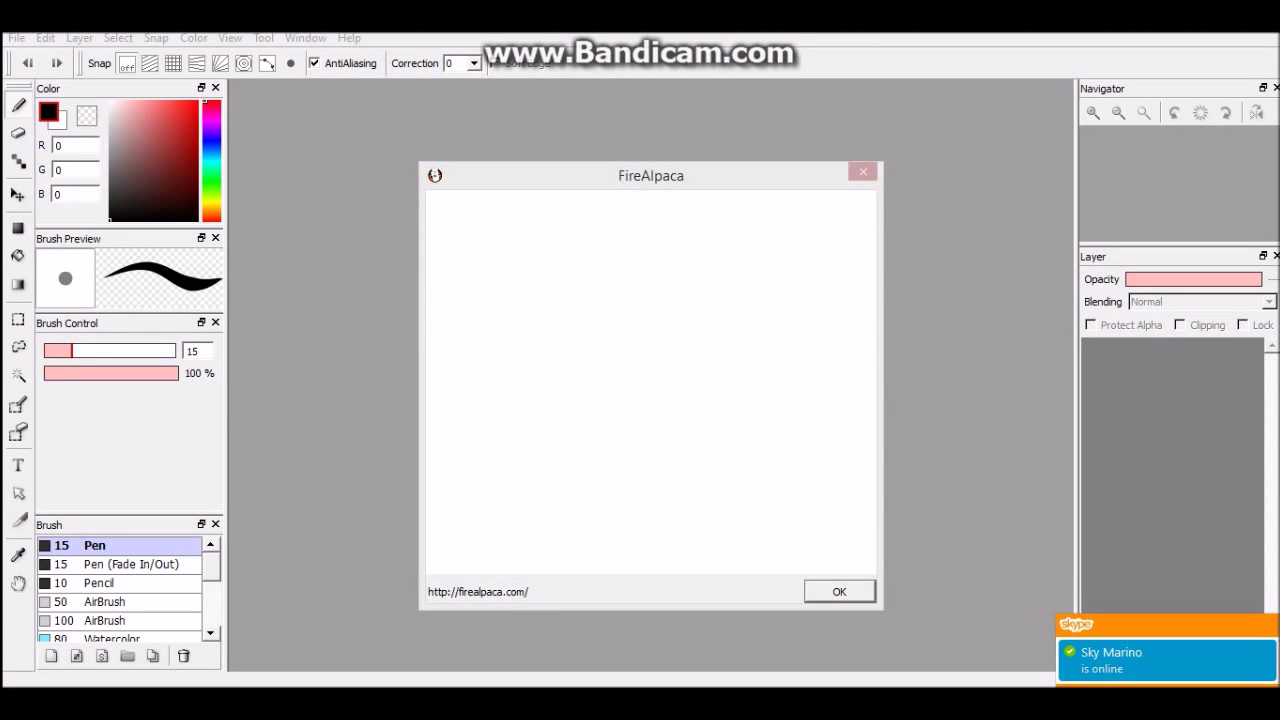
# Step: Dismiss FireAlpaca's start-up window and create a new 1600 × 1200 pixel image at 350 dpi with a transparent background
pyautogui.click(839, 592)
pyautogui.click(16, 38)
pyautogui.click(36, 58)
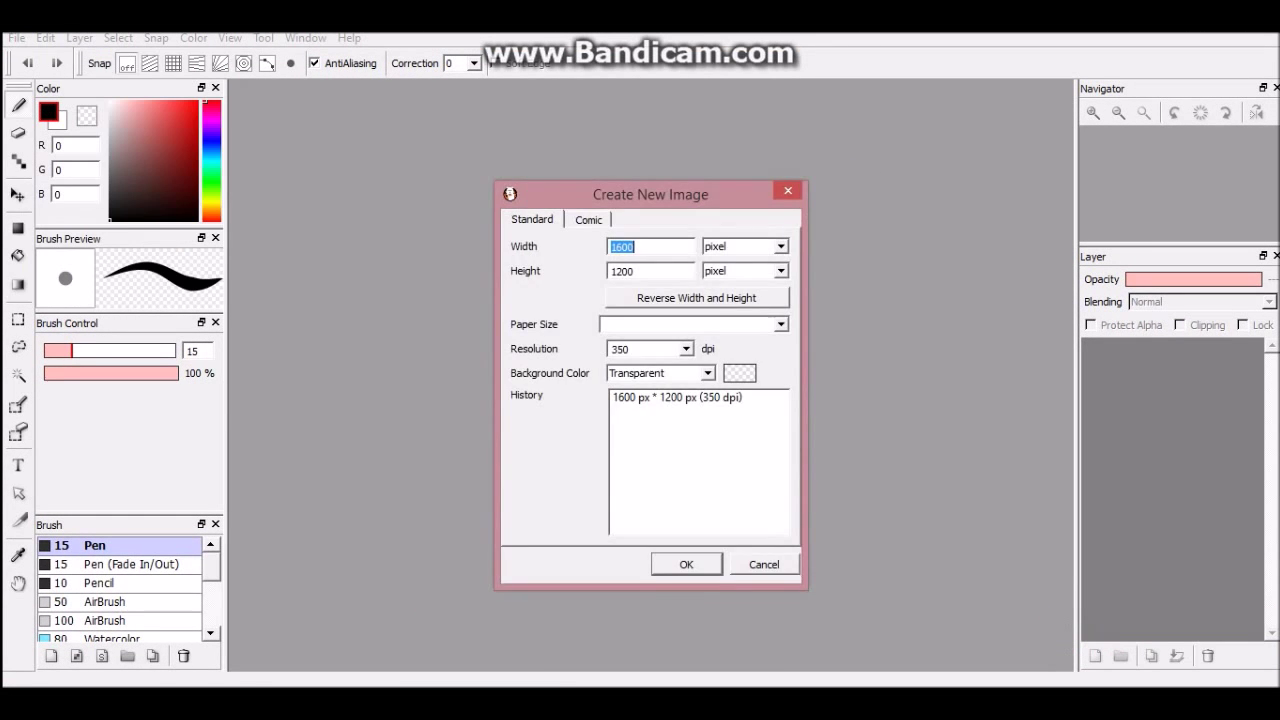
pyautogui.press('Return')
# Step: Open the image anime_group_base_by_celsycake-d48pu4g.png from the Pictures folder
pyautogui.hotkey('alt', 'f')
pyautogui.press('Down')
pyautogui.press('Down')
pyautogui.press('Return')
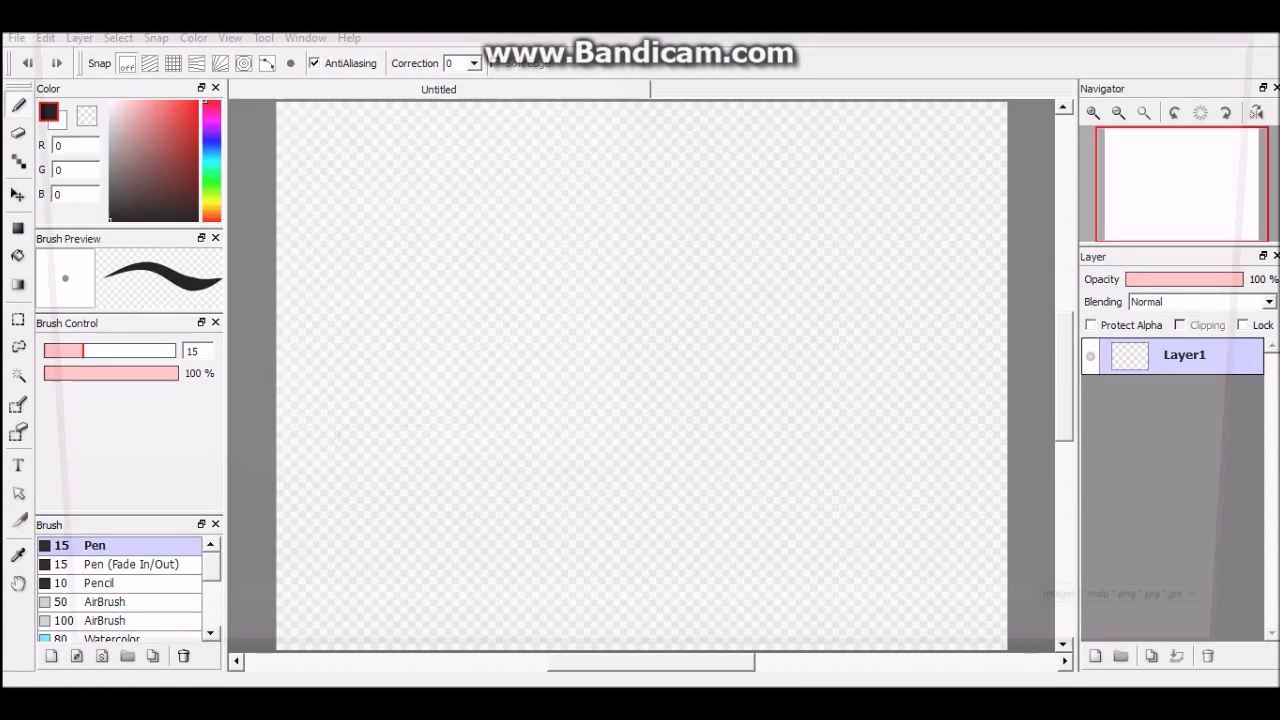
pyautogui.doubleClick(978, 320)
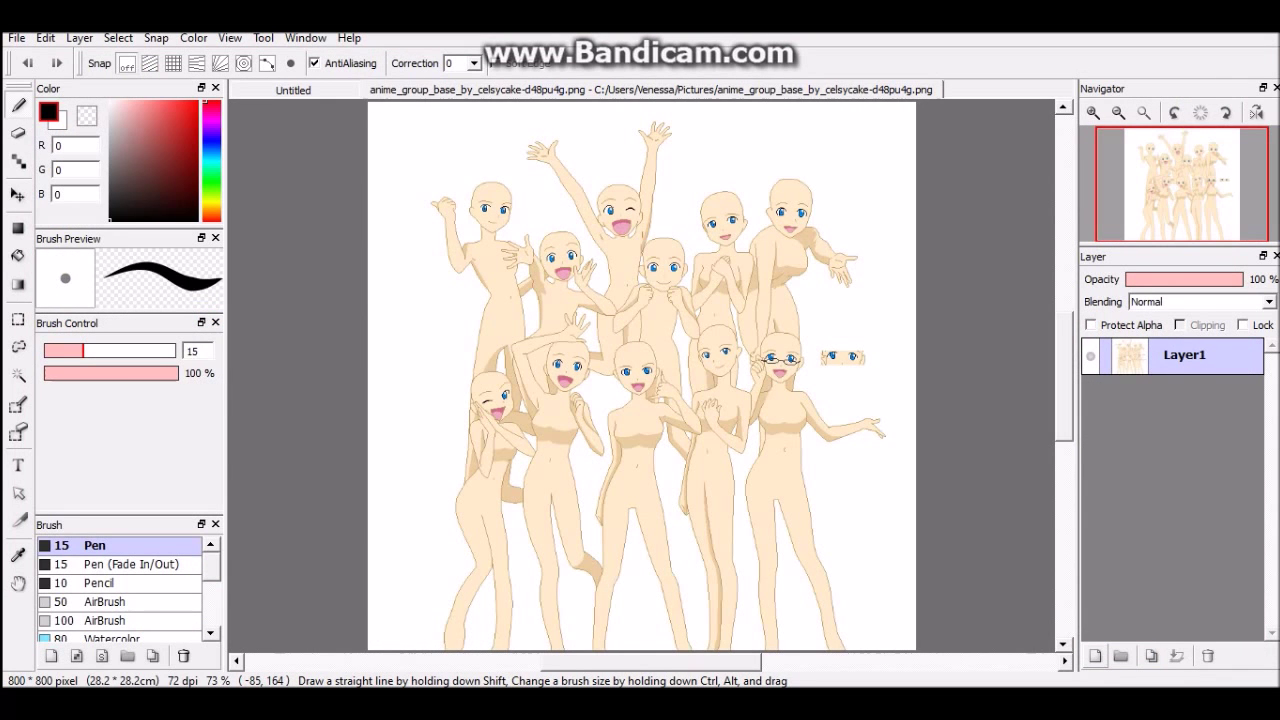
# Step: Paint curled brown hair (RGB 91, 47, 47) on the figure with glasses, reducing the pen size to 8.8 for the sides
pyautogui.moveTo(125, 200); pyautogui.dragTo(152, 178)
pyautogui.moveTo(767, 347); pyautogui.dragTo(802, 345)
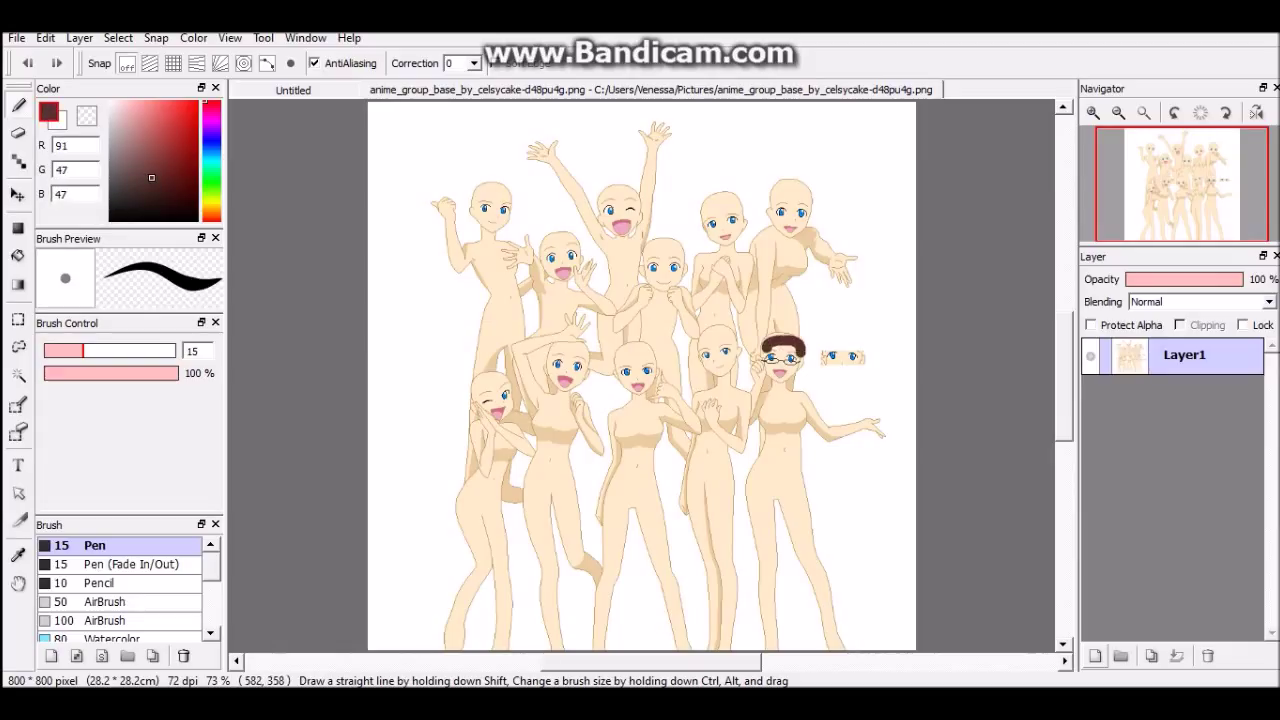
pyautogui.moveTo(81, 351); pyautogui.dragTo(66, 351)
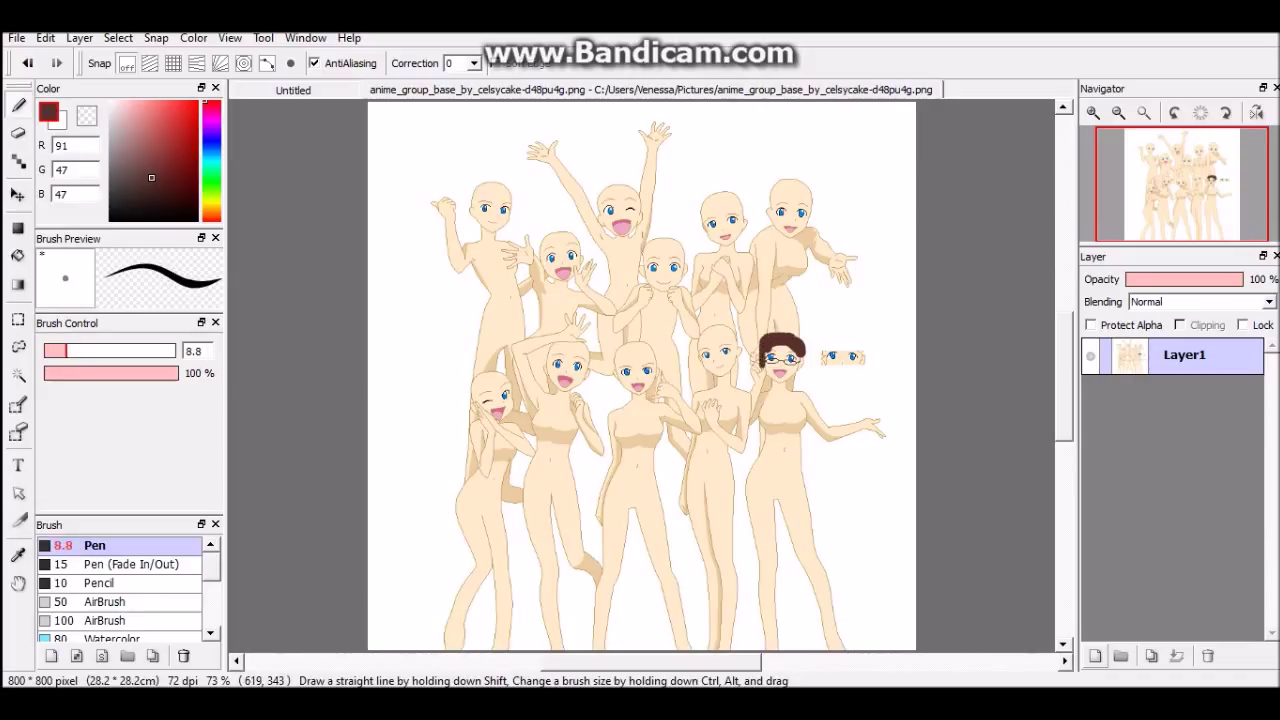
pyautogui.moveTo(796, 362); pyautogui.dragTo(797, 378)
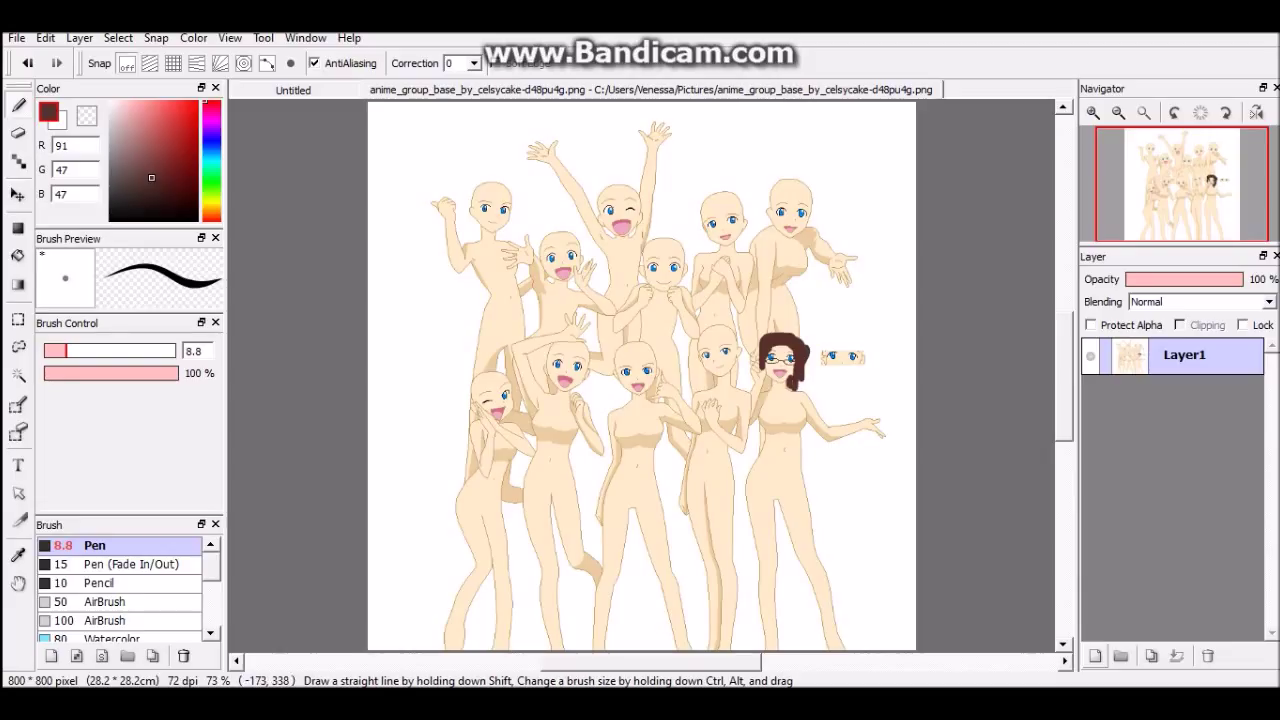
# Step: Set the pen colour to bright yellow (RGB 246, 250, 0) and paint long hair on the front-row figure with a raised arm
pyautogui.moveTo(211, 188); pyautogui.dragTo(211, 201)
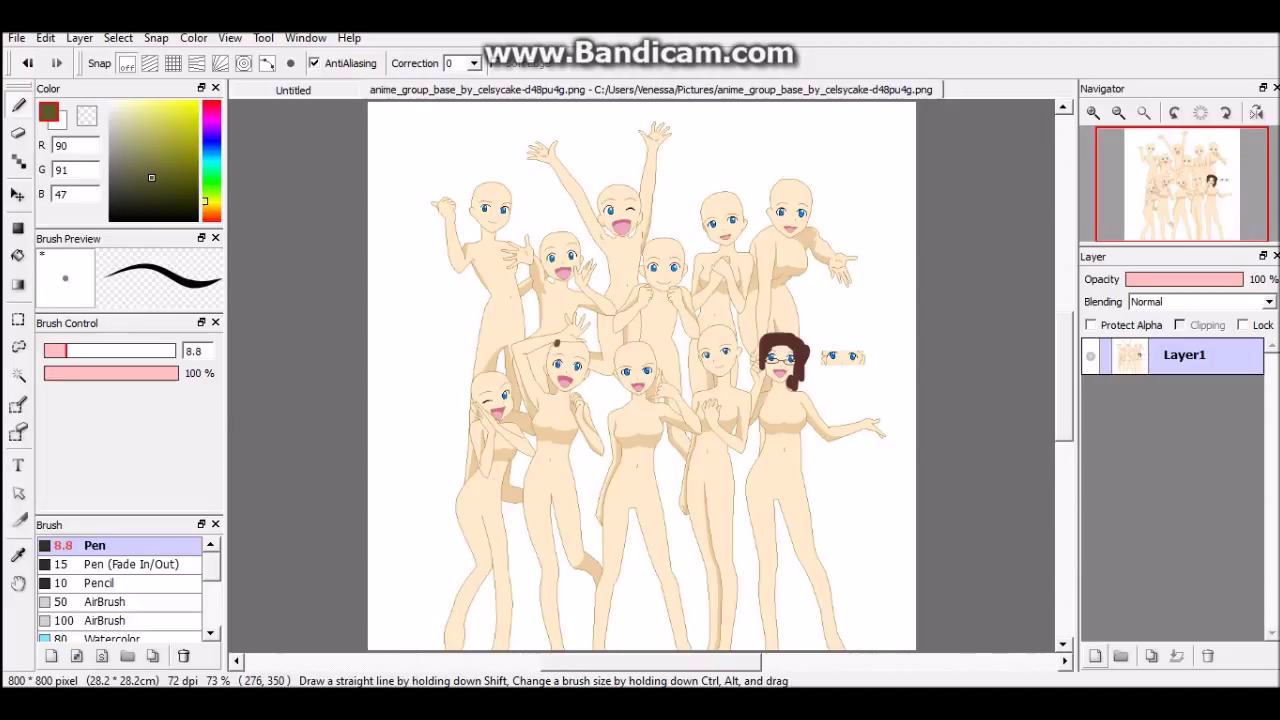
pyautogui.click(197, 103)
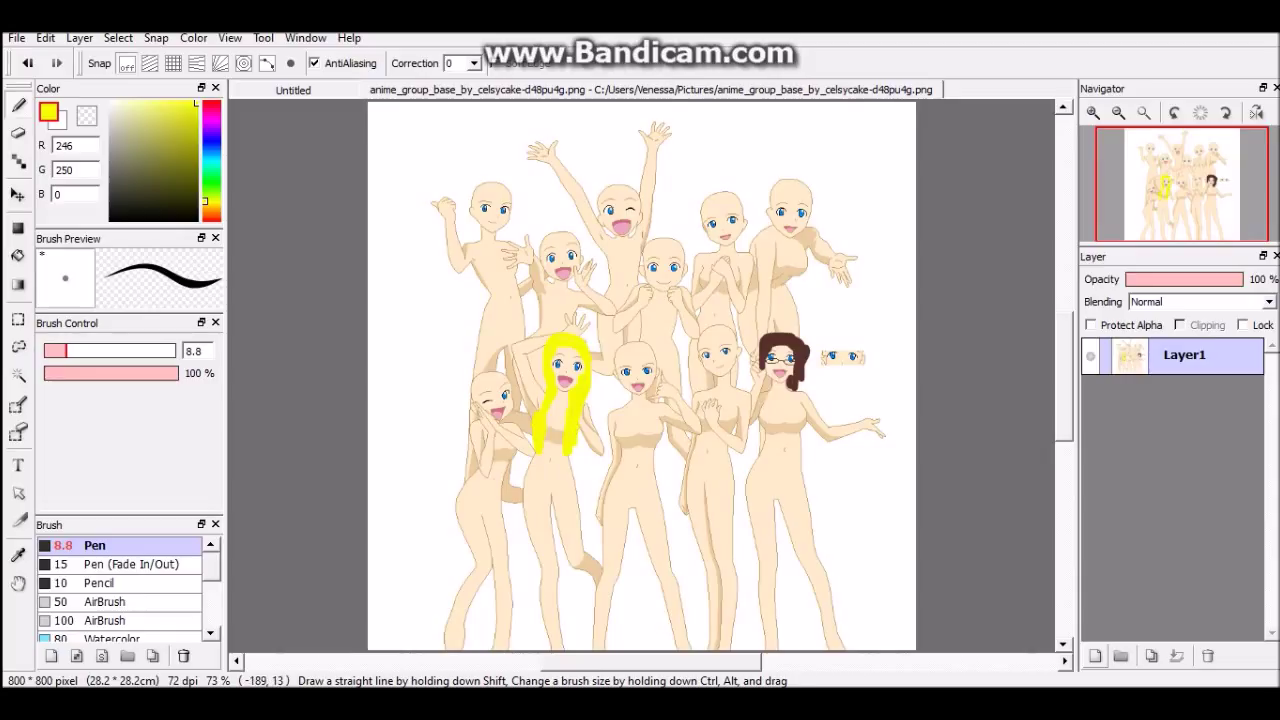
# Step: Switch to YouTube, start the Bastille - Pompeii (Audien Remix) video, skip its ad and return to the drawing in FireAlpaca
pyautogui.moveTo(185, 115); pyautogui.dragTo(141, 195)
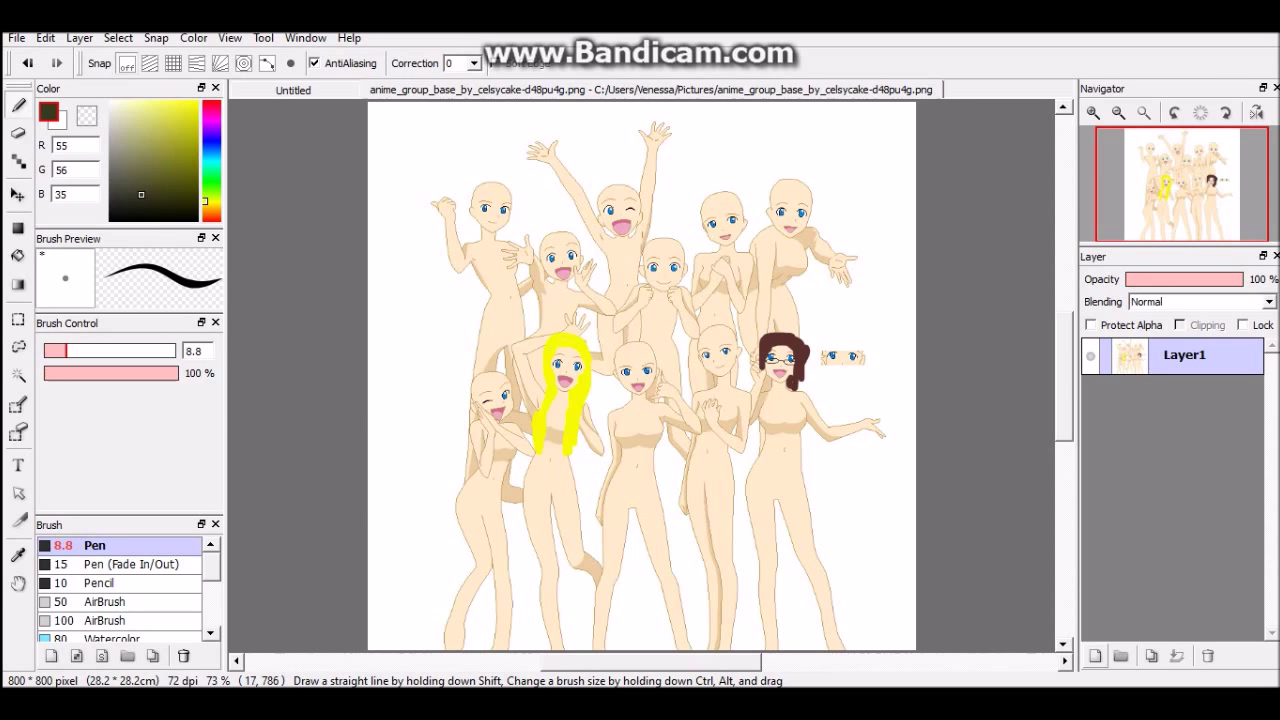
pyautogui.hotkey('alt', 'Tab')
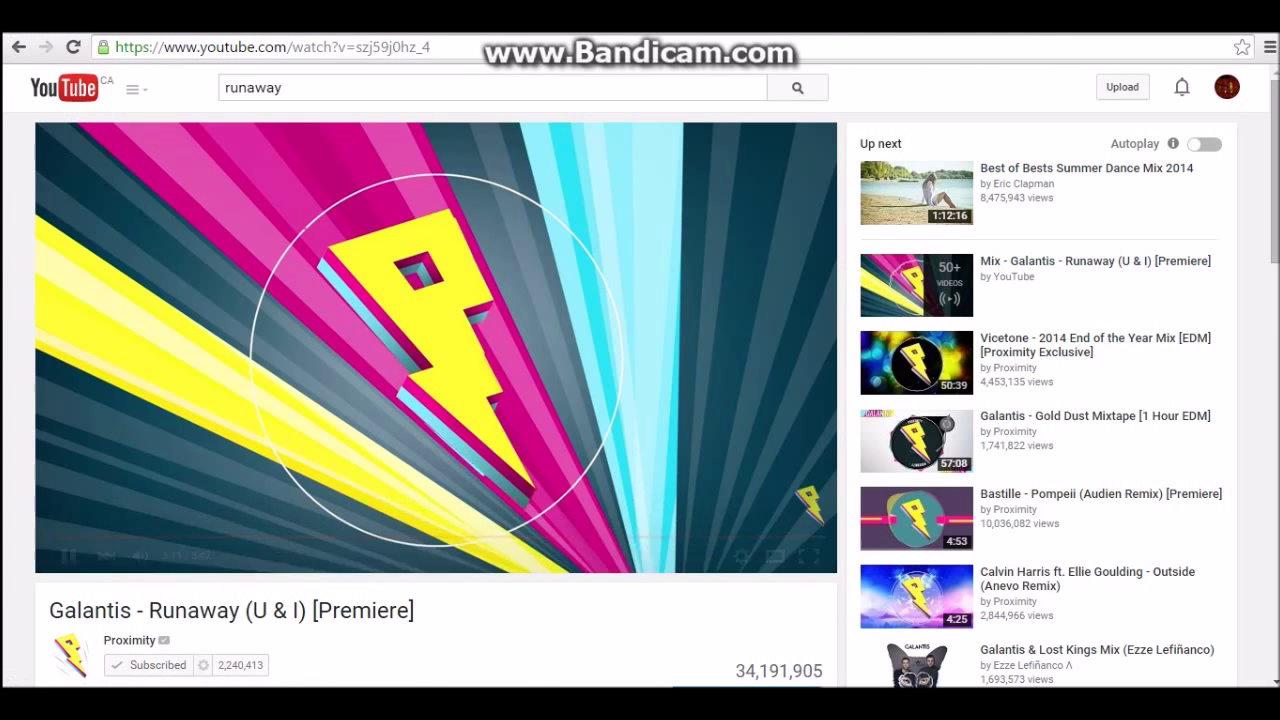
pyautogui.hotkey('alt', 'Tab')
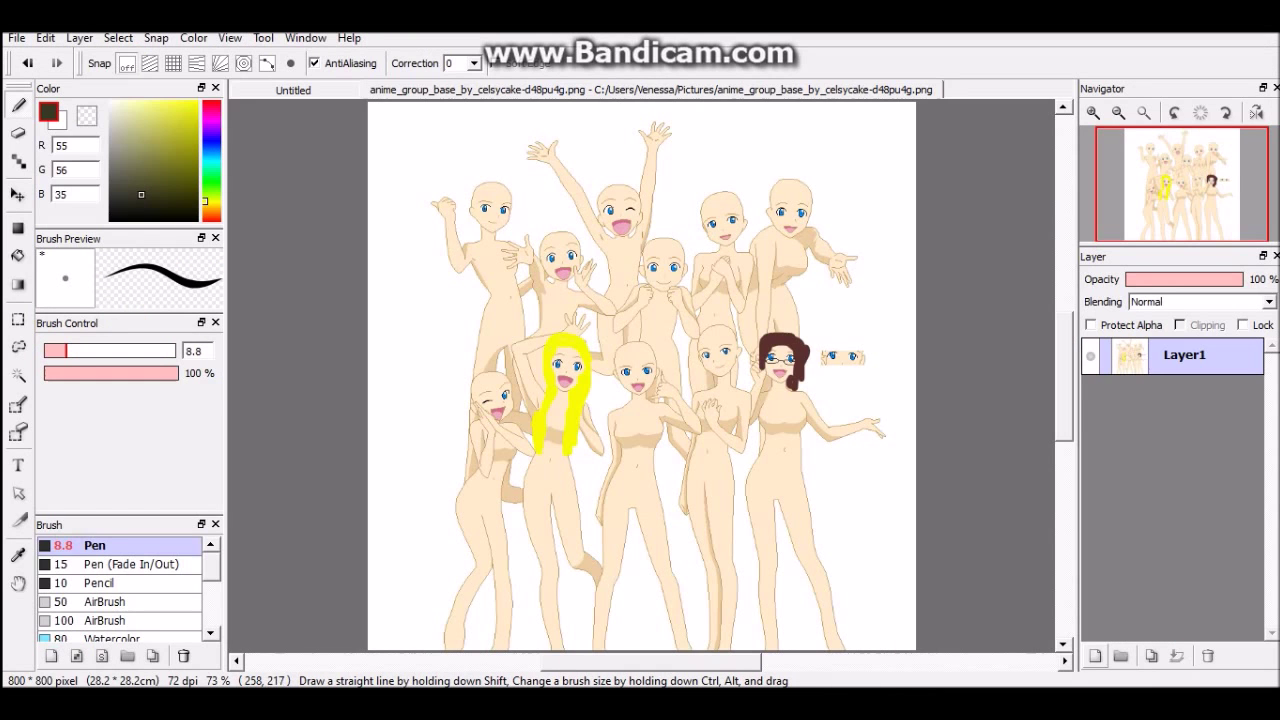
pyautogui.click(137, 195)
pyautogui.moveTo(137, 194); pyautogui.dragTo(171, 164)
pyautogui.hotkey('alt', 'Tab')
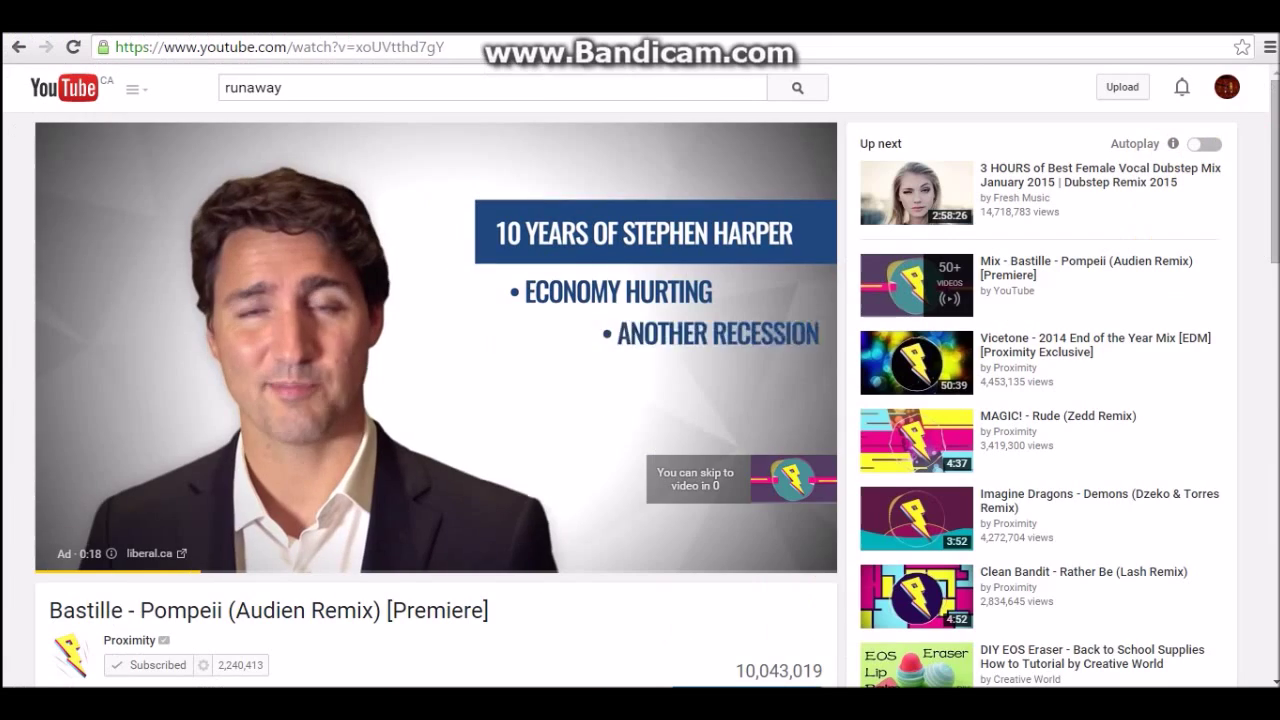
pyautogui.click(756, 480)
pyautogui.hotkey('alt', 'Tab')
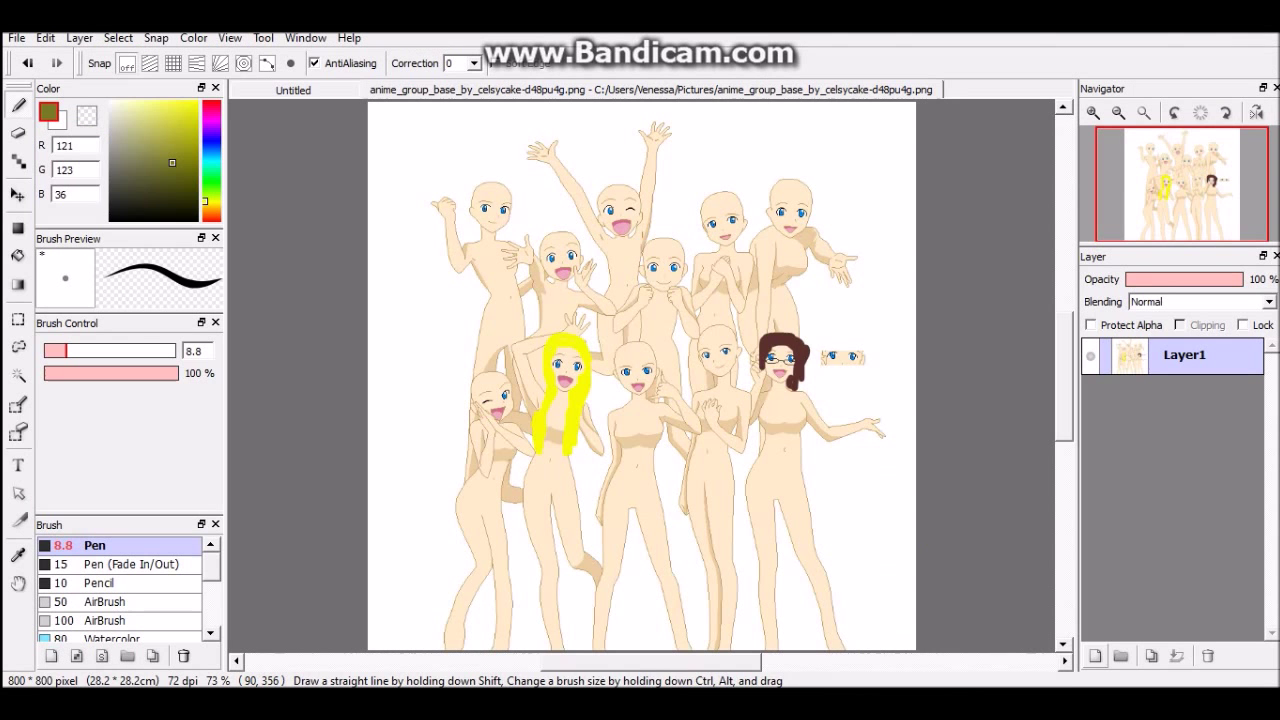
# Step: Set the pen colour to pale yellow (RGB 238, 240, 130) and paint short hair on the figure with both arms raised
pyautogui.moveTo(172, 162)
pyautogui.mouseDown()
pyautogui.moveTo(184, 138)
pyautogui.moveTo(135, 119)
pyautogui.moveTo(149, 107)
pyautogui.mouseUp()
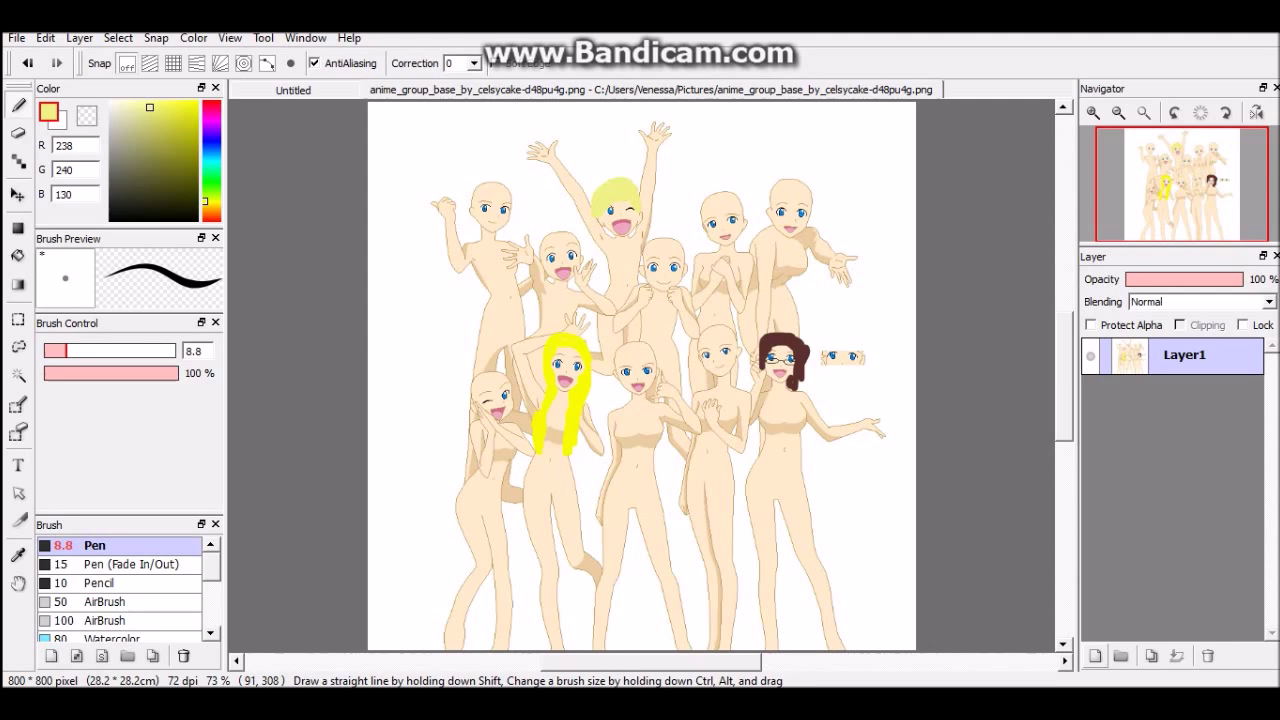
# Step: Paint tall, pointed near-black hair (RGB 45, 46, 33) on the back row's far-left figure
pyautogui.click(128, 190)
pyautogui.moveTo(129, 191); pyautogui.dragTo(133, 200)
pyautogui.moveTo(476, 199)
pyautogui.mouseDown()
pyautogui.moveTo(468, 171)
pyautogui.moveTo(505, 146)
pyautogui.moveTo(511, 202)
pyautogui.moveTo(471, 188)
pyautogui.moveTo(497, 166)
pyautogui.moveTo(489, 182)
pyautogui.mouseUp()
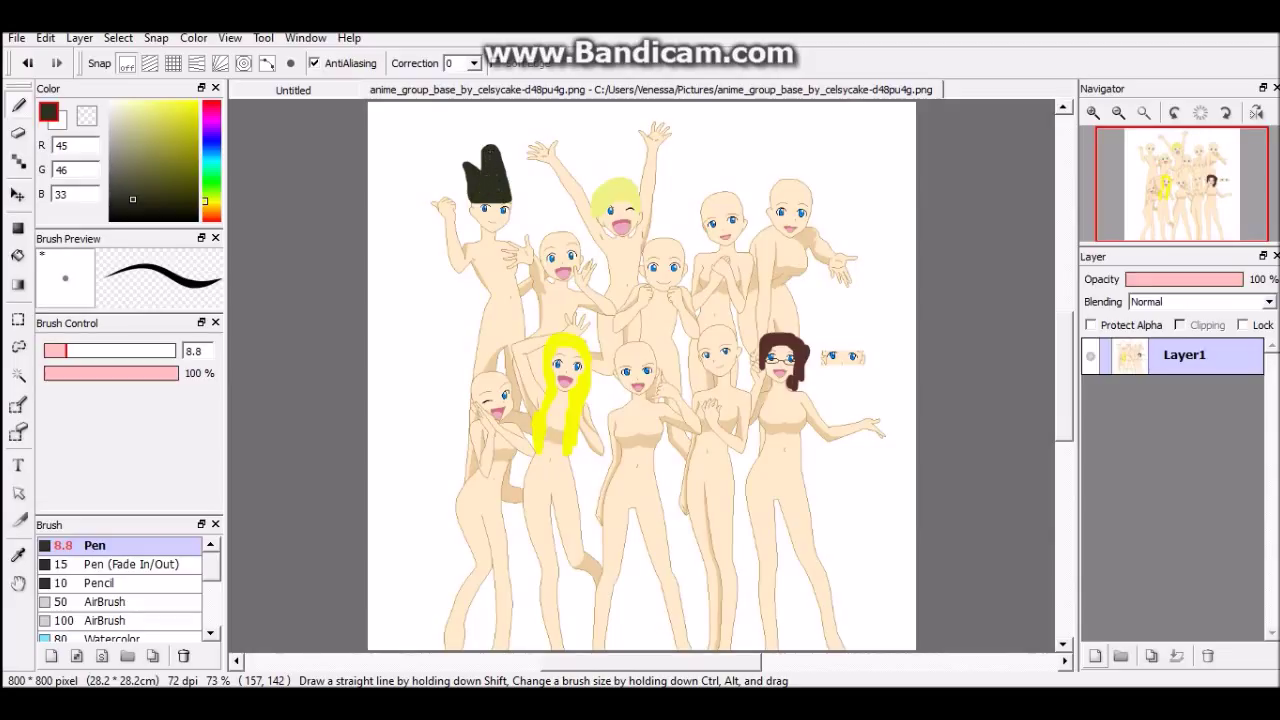
# Step: Paint parted, chin-length dark olive hair (RGB 78, 80, 26) on the back row's far-right figure
pyautogui.click(172, 166)
pyautogui.moveTo(172, 166); pyautogui.dragTo(169, 183)
pyautogui.moveTo(785, 178); pyautogui.dragTo(772, 230)
pyautogui.moveTo(775, 194); pyautogui.dragTo(770, 230)
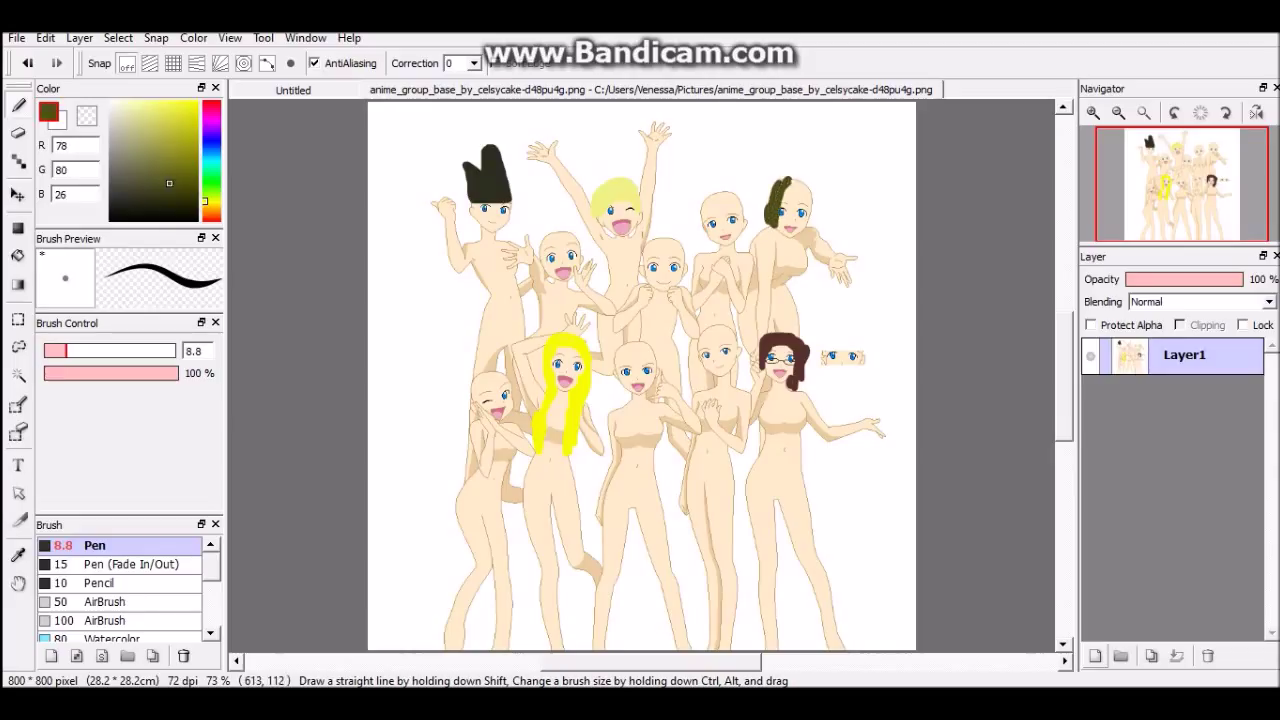
pyautogui.moveTo(798, 179); pyautogui.dragTo(802, 204)
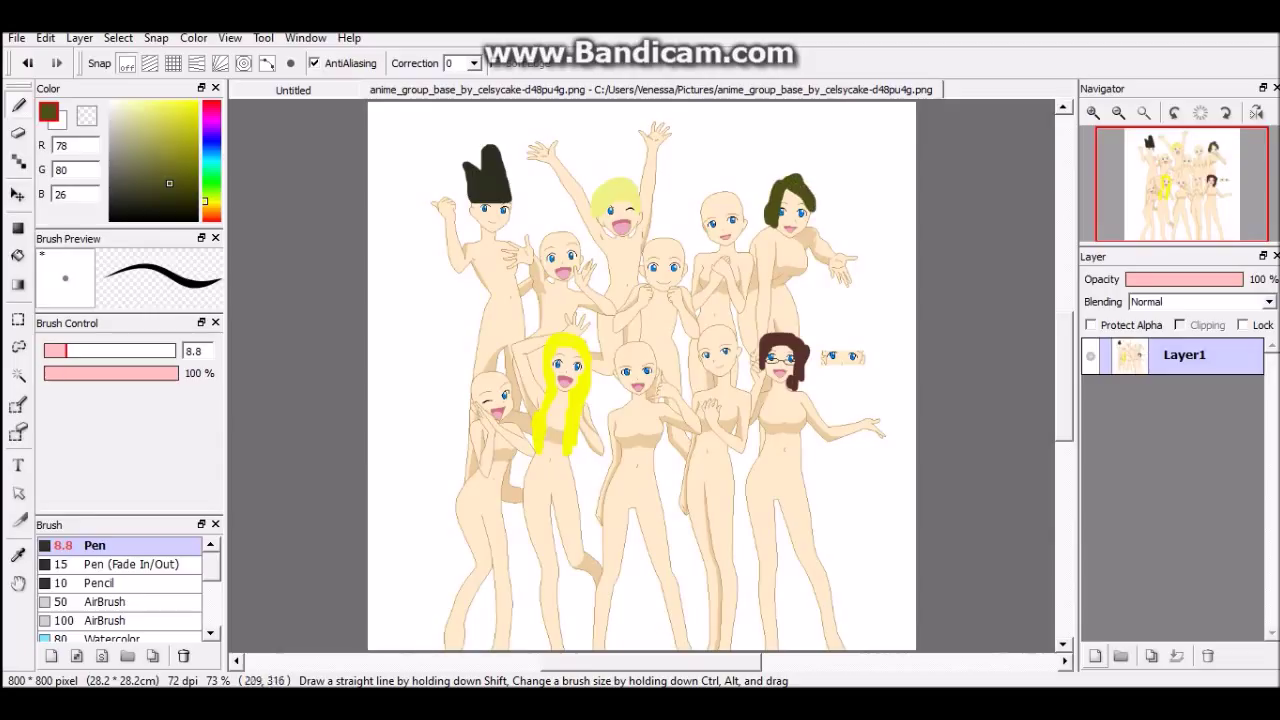
# Step: Paint olive hair (RGB 142, 145, 27) with a fringe and side ponytail on the small middle figure with raised fists
pyautogui.moveTo(169, 183); pyautogui.dragTo(181, 152)
pyautogui.moveTo(658, 243); pyautogui.dragTo(649, 243)
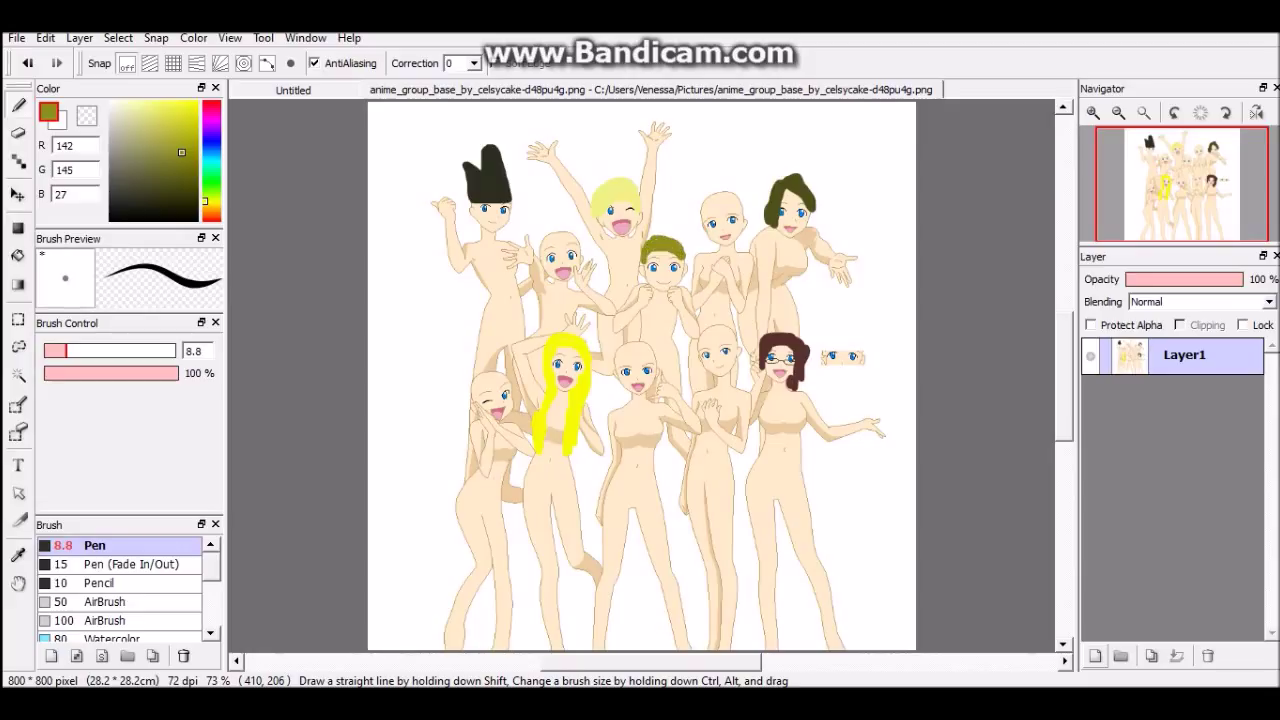
pyautogui.moveTo(693, 246); pyautogui.dragTo(682, 240)
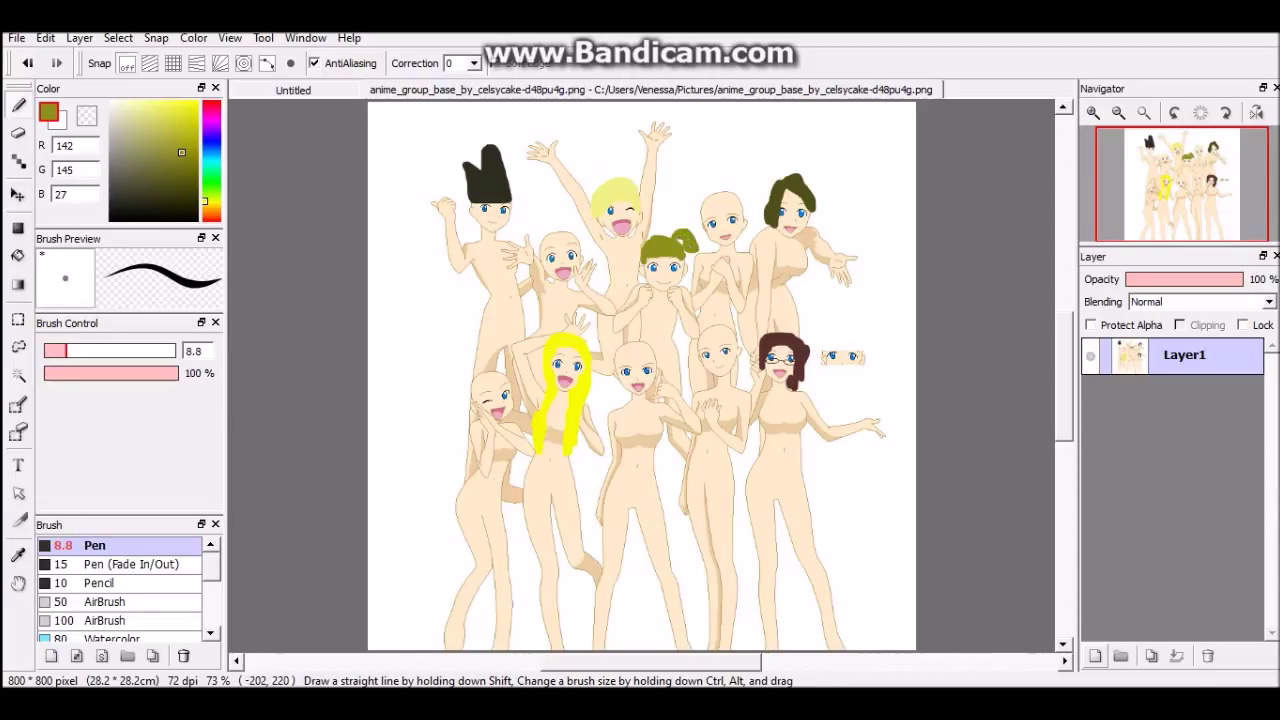
# Step: Paint dark green-brown hair (RGB 62, 64, 28) with a low ponytail on the winking figure at the front row's far left
pyautogui.click(159, 179)
pyautogui.moveTo(158, 178); pyautogui.dragTo(157, 190)
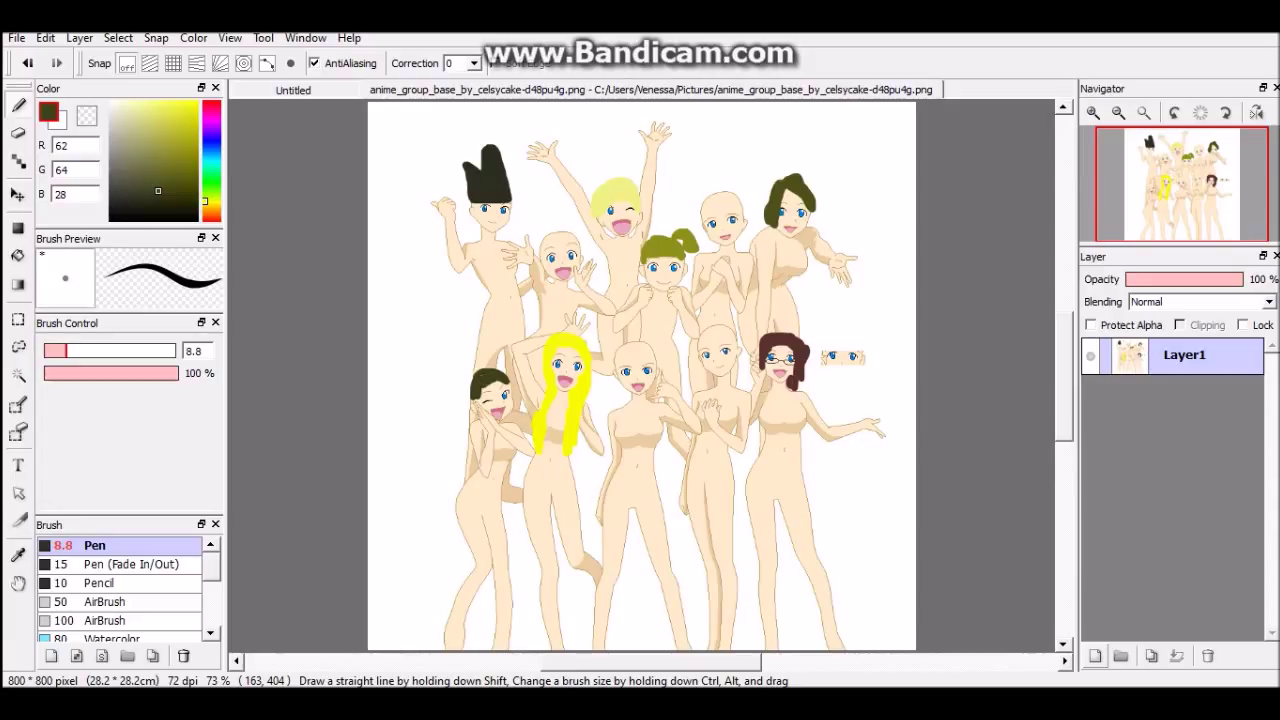
pyautogui.moveTo(503, 384); pyautogui.dragTo(481, 394)
# Step: Undo the first hair stroke on the figure beside the glasses wearer and paint long olive hair with RGB 148, 151, 36 instead
pyautogui.moveTo(157, 190); pyautogui.dragTo(178, 163)
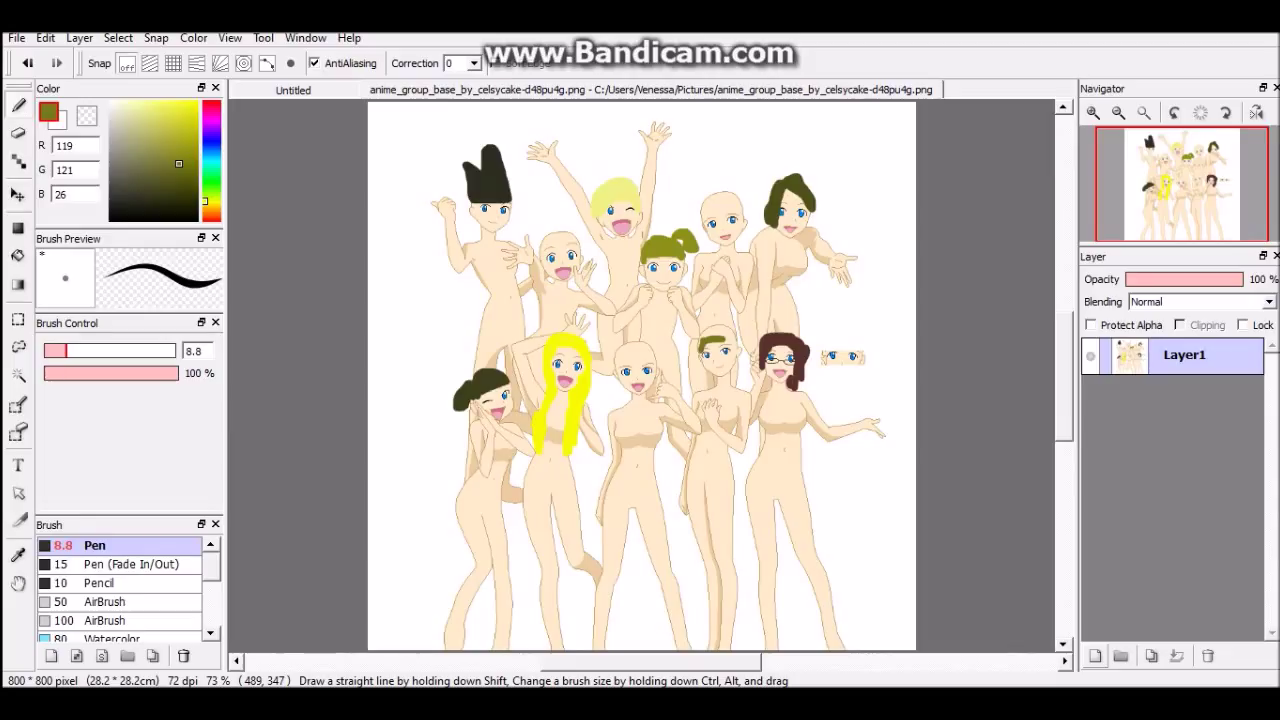
pyautogui.click(28, 63)
pyautogui.moveTo(176, 163); pyautogui.dragTo(177, 149)
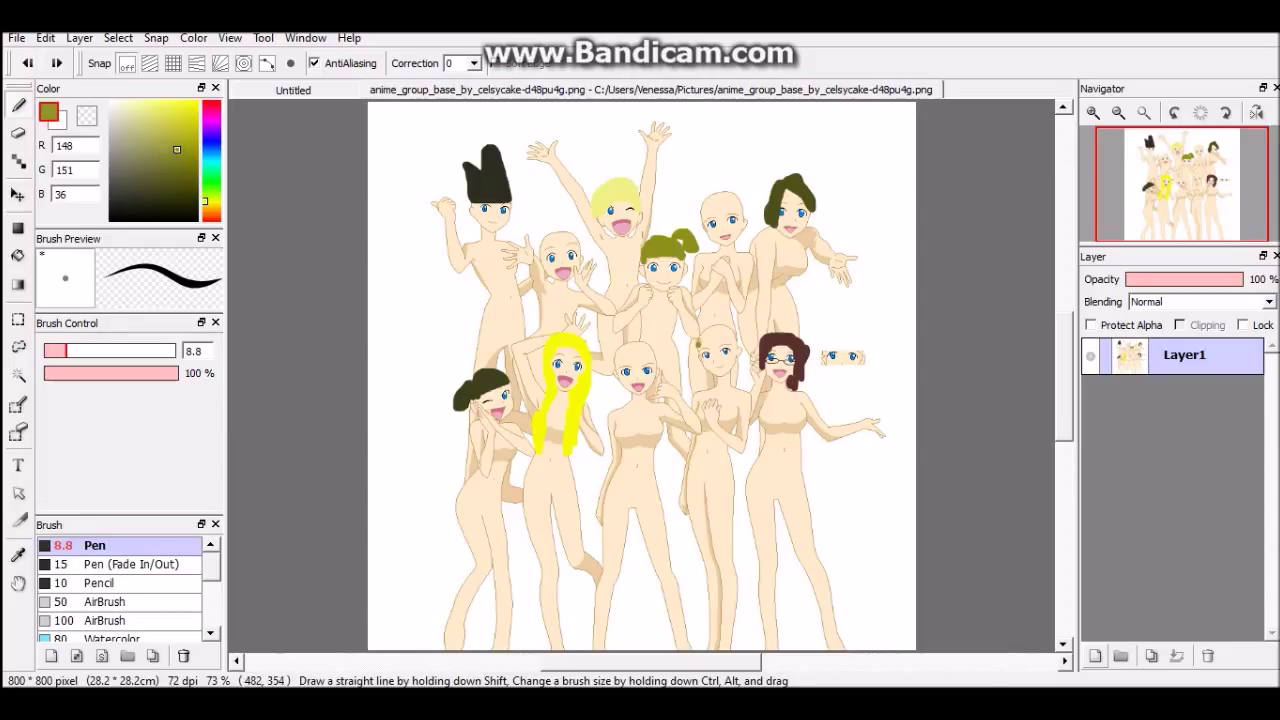
pyautogui.moveTo(738, 345)
pyautogui.mouseDown()
pyautogui.moveTo(702, 346)
pyautogui.moveTo(741, 375)
pyautogui.mouseUp()
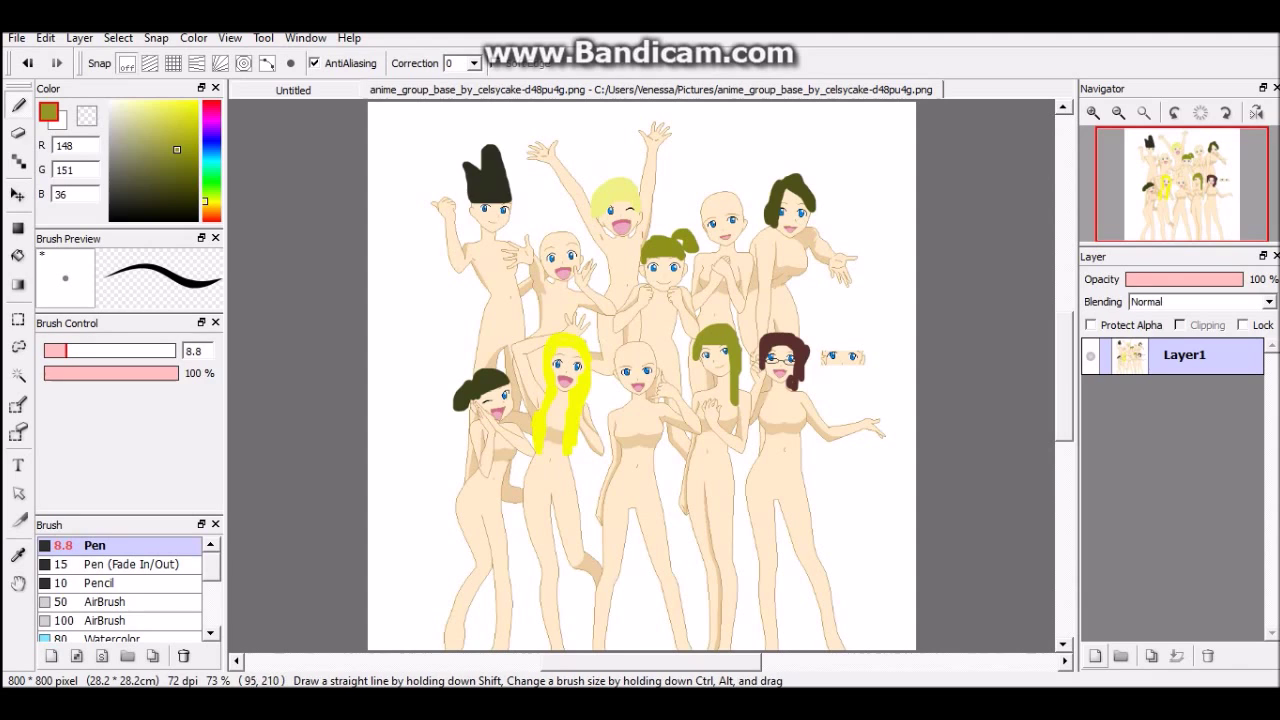
# Step: Paint curly, very dark olive hair (RGB 49, 50, 16) on the bald back-row figure with hands held at the chest
pyautogui.rightClick(795, 229)
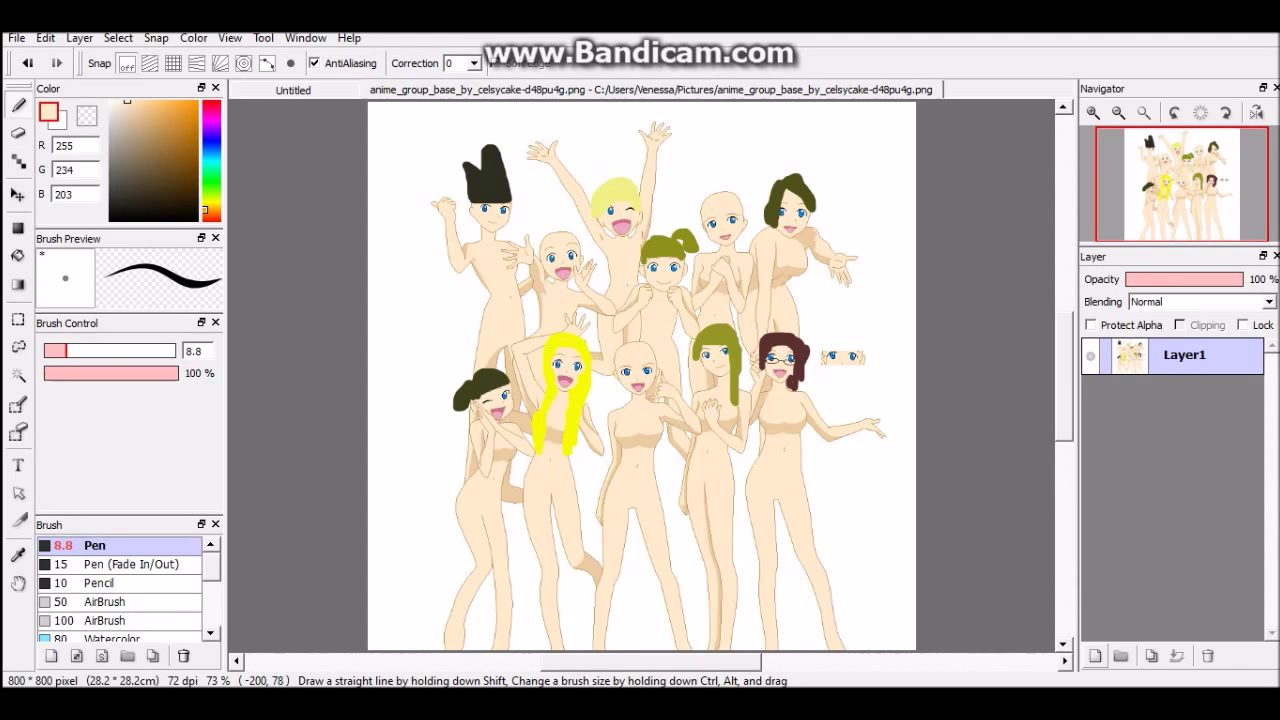
pyautogui.click(211, 204)
pyautogui.moveTo(211, 204); pyautogui.dragTo(211, 201)
pyautogui.moveTo(127, 101); pyautogui.dragTo(169, 197)
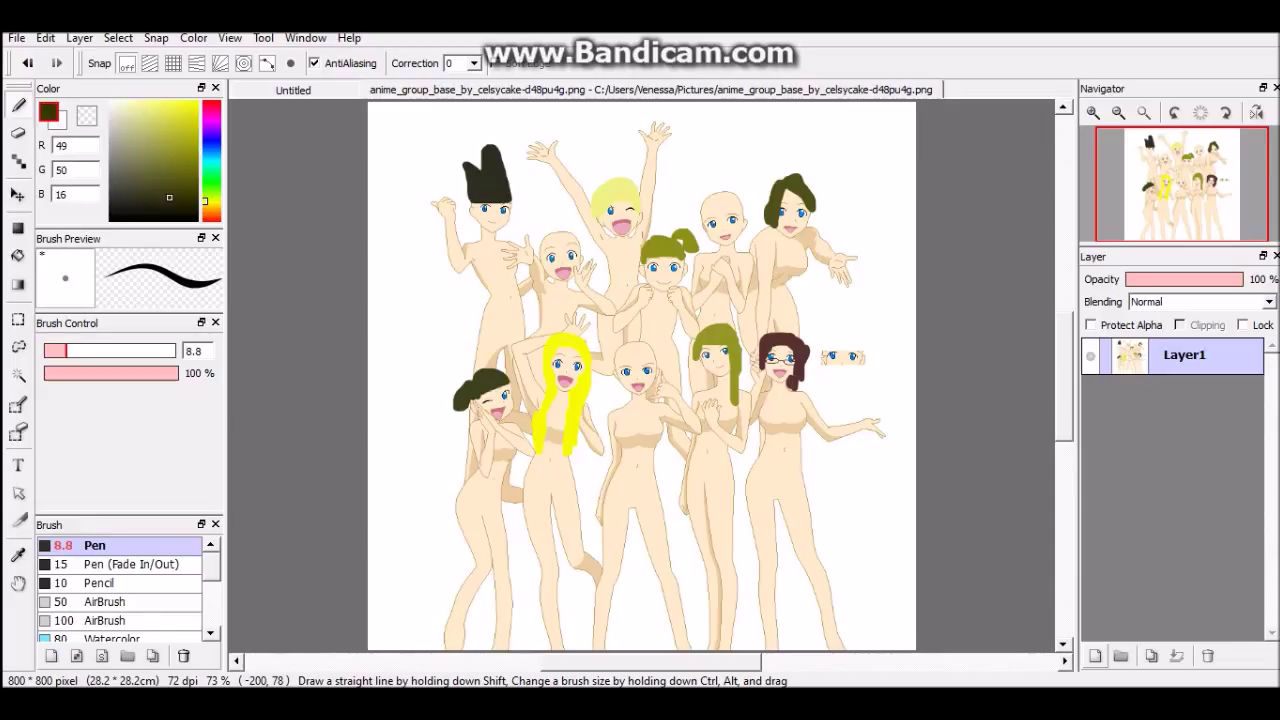
pyautogui.moveTo(700, 216)
pyautogui.mouseDown()
pyautogui.moveTo(712, 198)
pyautogui.moveTo(748, 206)
pyautogui.moveTo(702, 224)
pyautogui.moveTo(746, 228)
pyautogui.moveTo(738, 258)
pyautogui.moveTo(747, 232)
pyautogui.mouseUp()
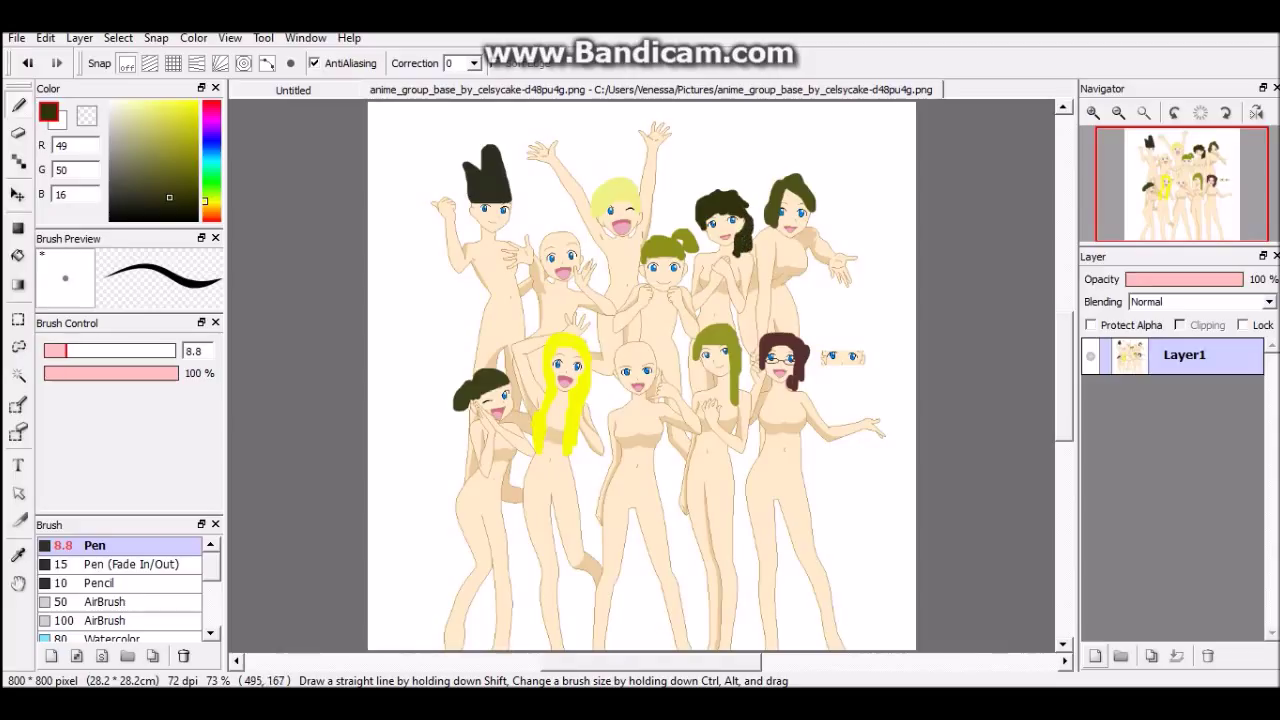
pyautogui.moveTo(695, 205)
pyautogui.mouseDown()
pyautogui.moveTo(693, 218)
pyautogui.moveTo(702, 190)
pyautogui.moveTo(728, 184)
pyautogui.moveTo(756, 228)
pyautogui.moveTo(748, 211)
pyautogui.moveTo(697, 204)
pyautogui.mouseUp()
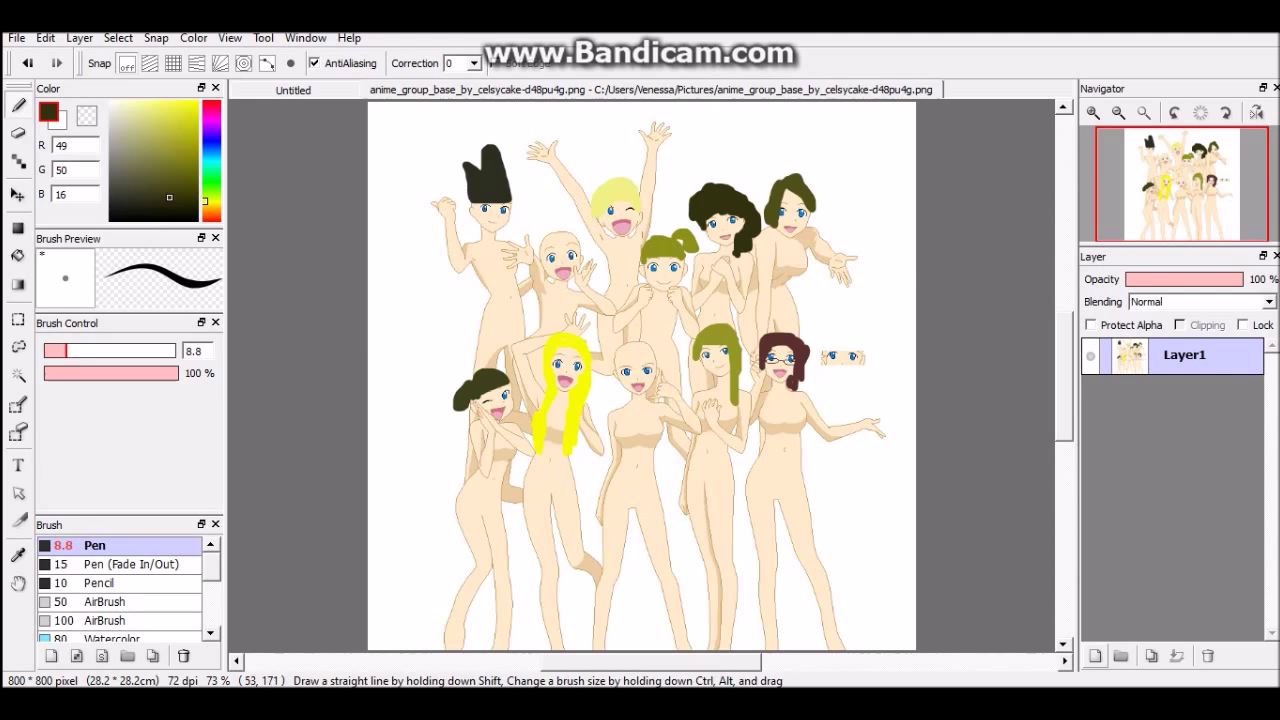
# Step: Draw black glasses (RGB 0, 0, 0) with a 3.4 px pen on the bald, open-mouthed middle-row figure
pyautogui.moveTo(168, 199); pyautogui.dragTo(111, 221)
pyautogui.moveTo(56, 351); pyautogui.dragTo(51, 351)
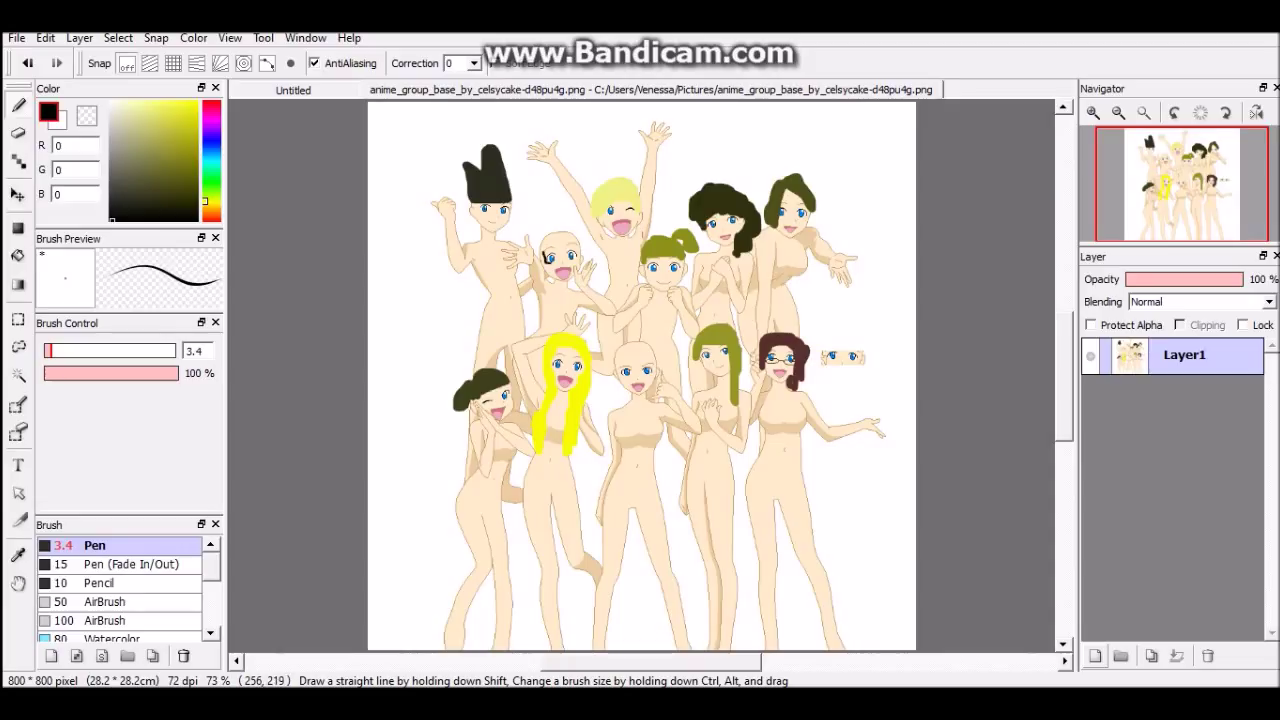
pyautogui.moveTo(544, 251); pyautogui.dragTo(558, 253)
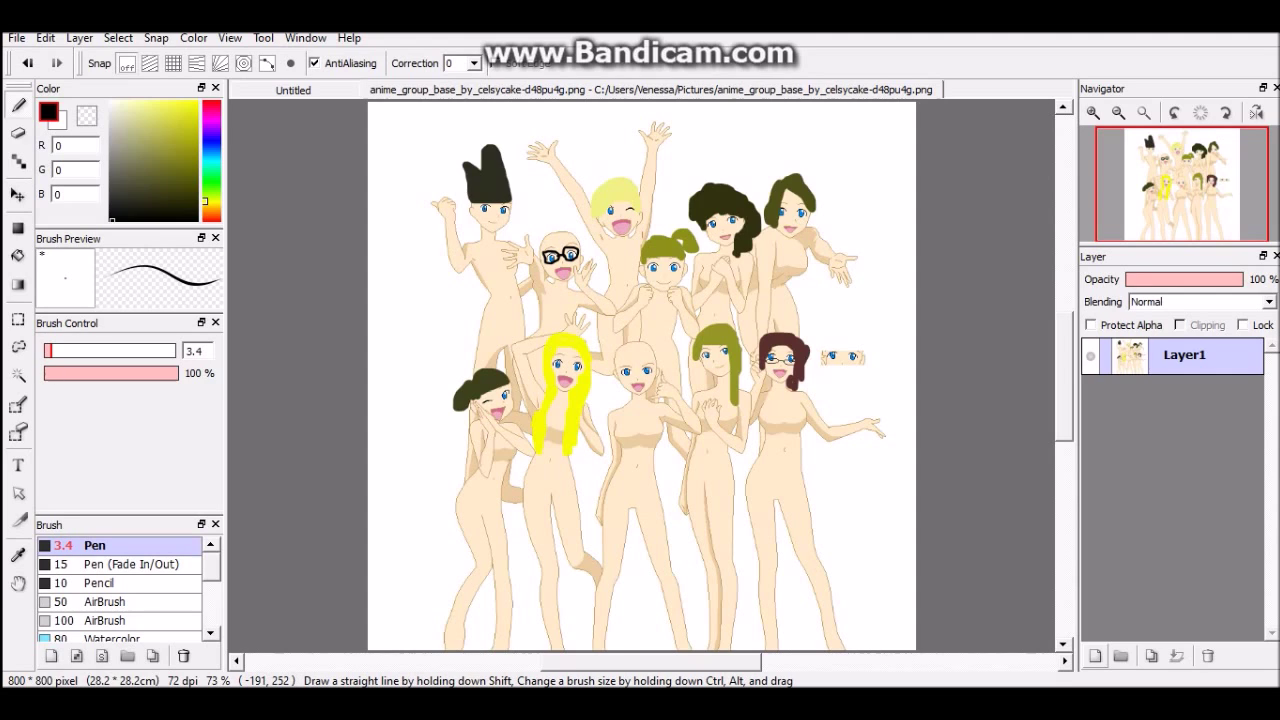
# Step: Paint chin-length dark grey-olive hair (RGB 61, 62, 42) with a 10.9 px pen around the black-framed glasses wearer's face
pyautogui.moveTo(124, 204); pyautogui.dragTo(137, 192)
pyautogui.moveTo(69, 351); pyautogui.dragTo(81, 351)
pyautogui.moveTo(559, 239); pyautogui.dragTo(550, 239)
pyautogui.moveTo(80, 351); pyautogui.dragTo(72, 351)
pyautogui.moveTo(552, 236)
pyautogui.mouseDown()
pyautogui.moveTo(567, 242)
pyautogui.moveTo(540, 247)
pyautogui.moveTo(586, 280)
pyautogui.moveTo(568, 288)
pyautogui.moveTo(585, 284)
pyautogui.mouseUp()
pyautogui.moveTo(538, 236)
pyautogui.mouseDown()
pyautogui.moveTo(556, 281)
pyautogui.moveTo(550, 266)
pyautogui.mouseUp()
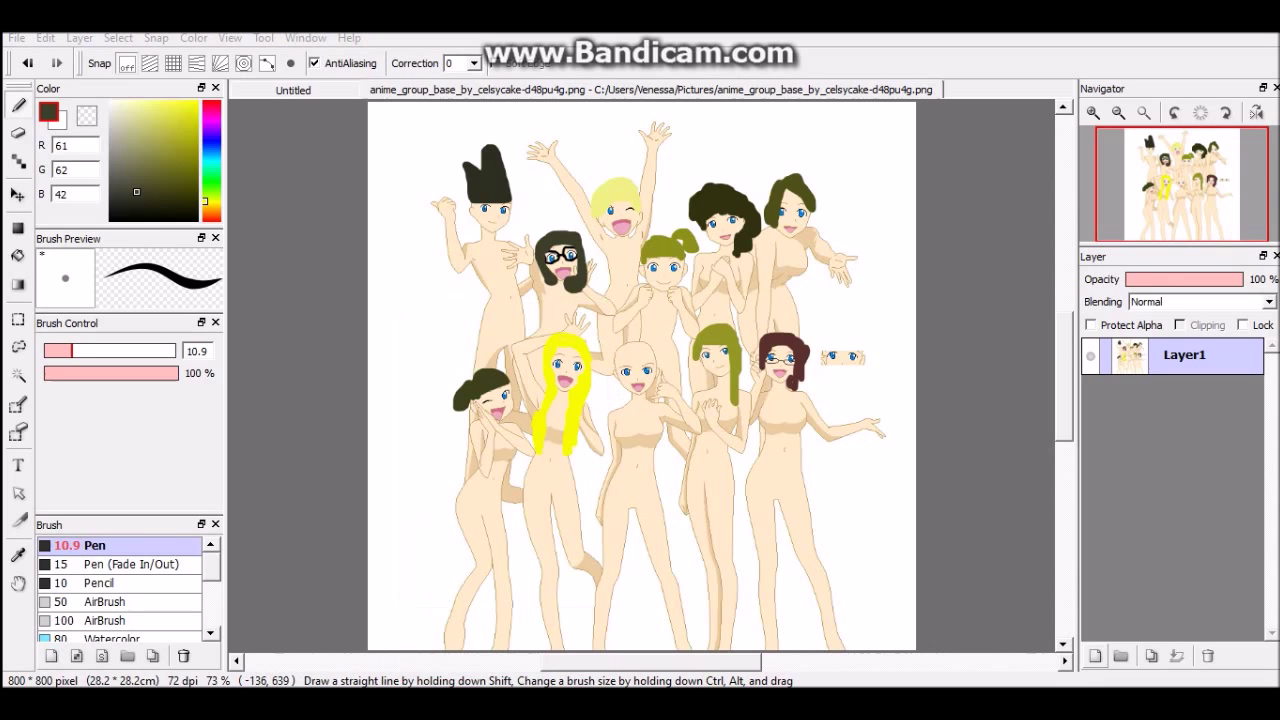
# Step: Switch to the YouTube video in the browser and return to the FireAlpaca drawing
pyautogui.rightClick(270, 702)
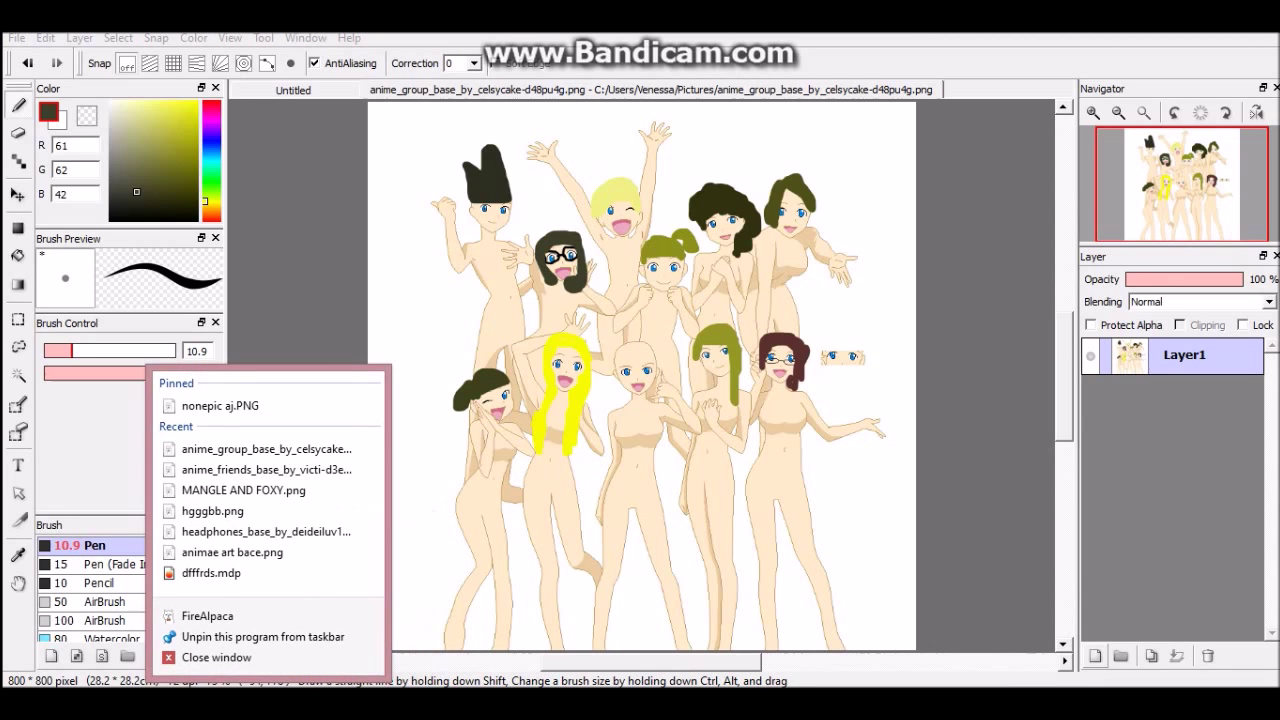
pyautogui.rightClick(385, 702)
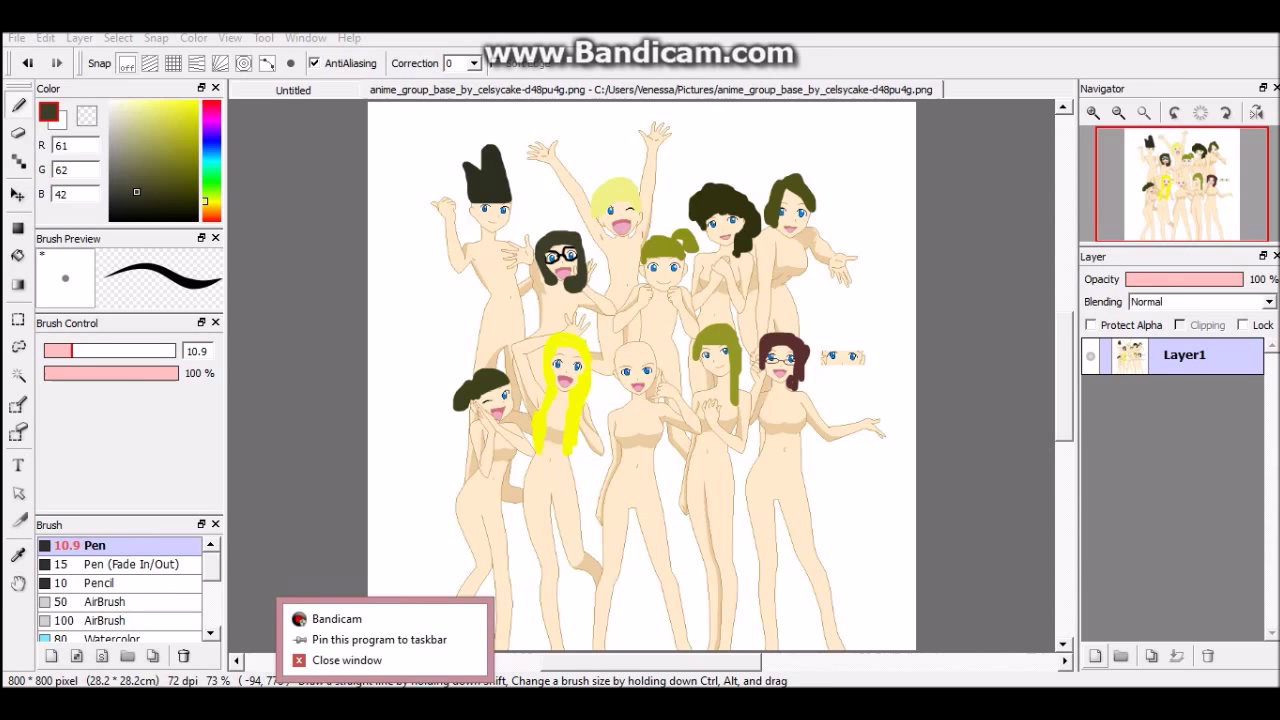
pyautogui.click(500, 702)
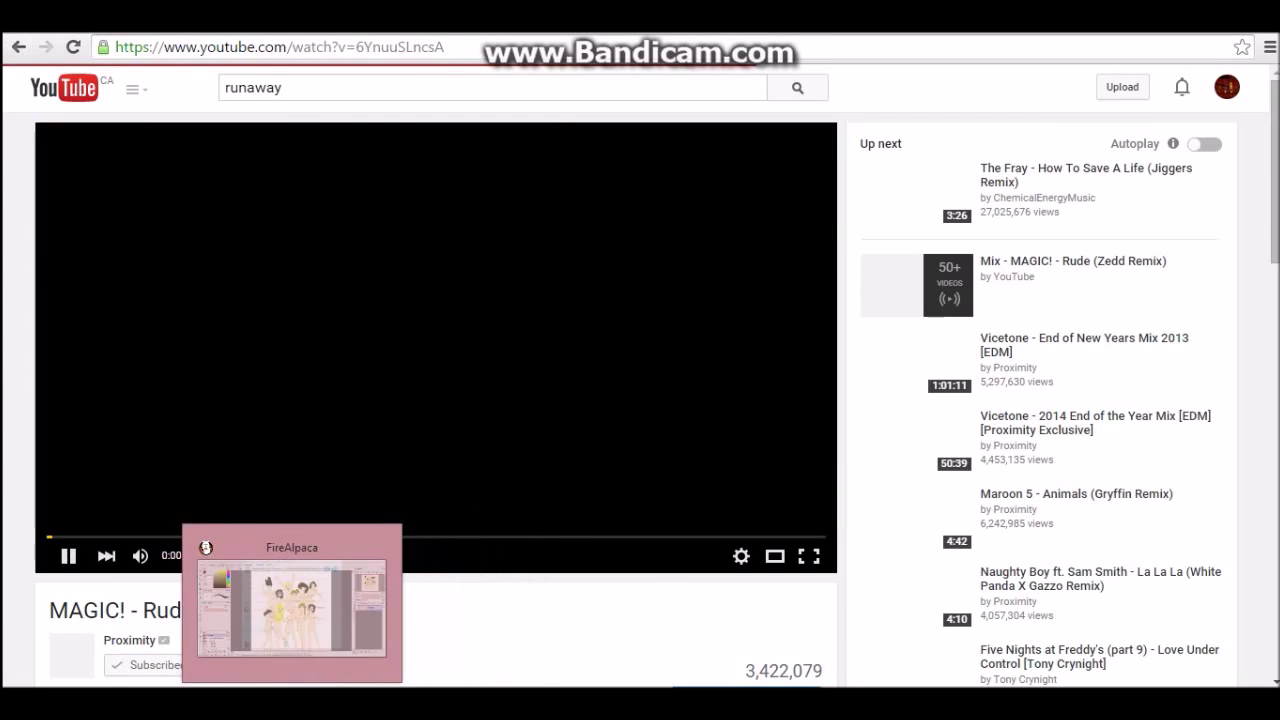
pyautogui.click(270, 702)
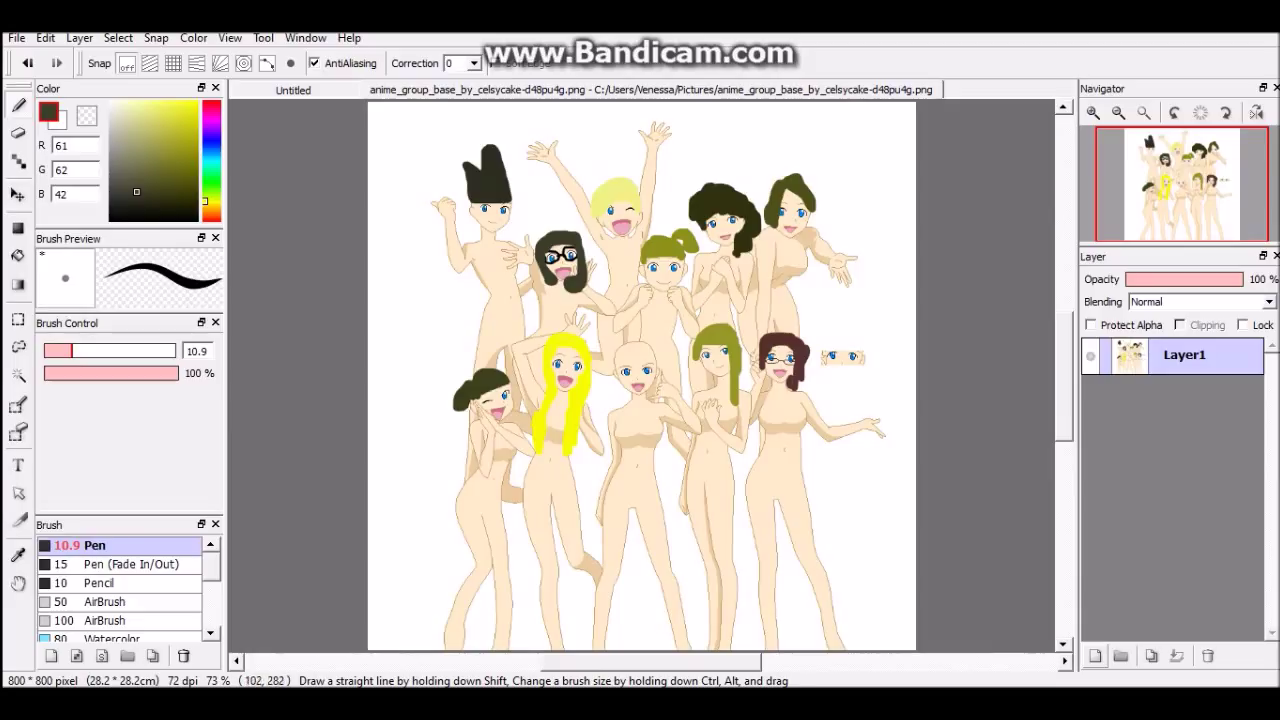
# Step: Paint long, straight near-black hair (RGB 39, 40, 26) on the front row's centre figure, undoing a stray stroke and filling in the parting
pyautogui.moveTo(137, 194); pyautogui.dragTo(139, 202)
pyautogui.moveTo(636, 350)
pyautogui.mouseDown()
pyautogui.moveTo(622, 432)
pyautogui.moveTo(619, 357)
pyautogui.moveTo(640, 345)
pyautogui.moveTo(659, 430)
pyautogui.moveTo(636, 350)
pyautogui.moveTo(618, 440)
pyautogui.moveTo(638, 344)
pyautogui.moveTo(657, 437)
pyautogui.moveTo(649, 386)
pyautogui.mouseUp()
pyautogui.click(27, 62)
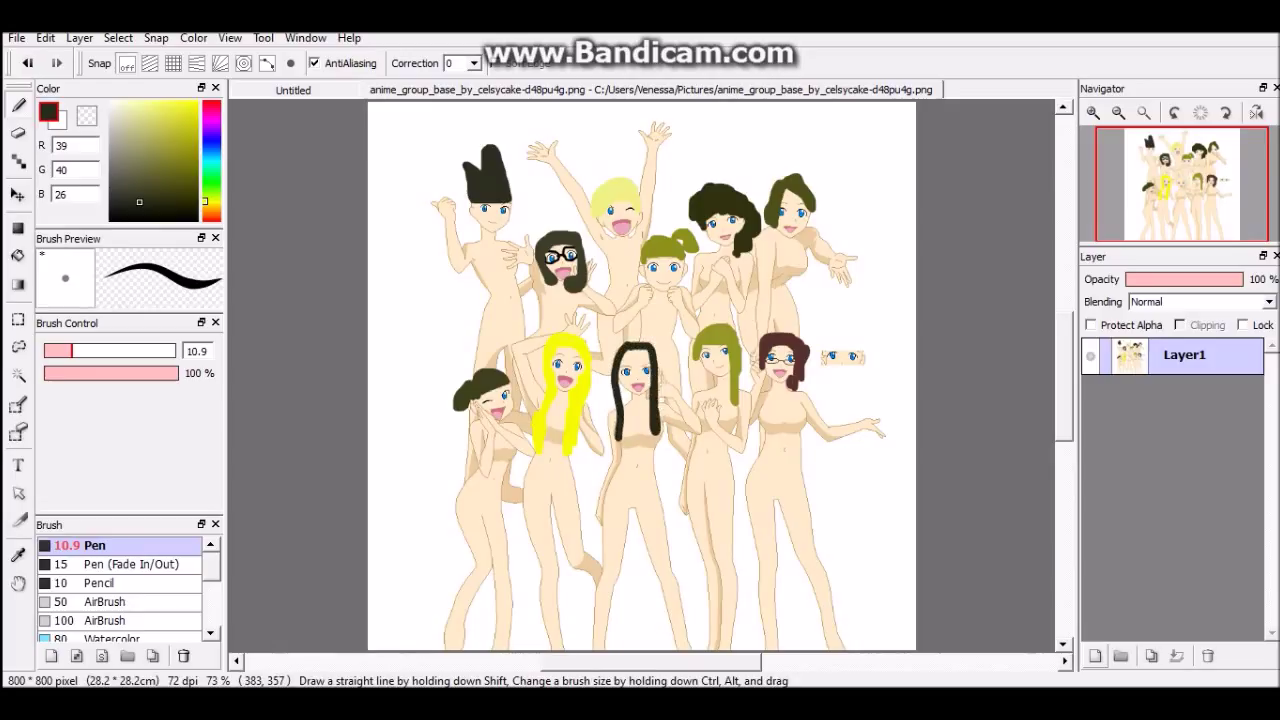
pyautogui.moveTo(645, 338)
pyautogui.mouseDown()
pyautogui.moveTo(615, 436)
pyautogui.moveTo(623, 374)
pyautogui.mouseUp()
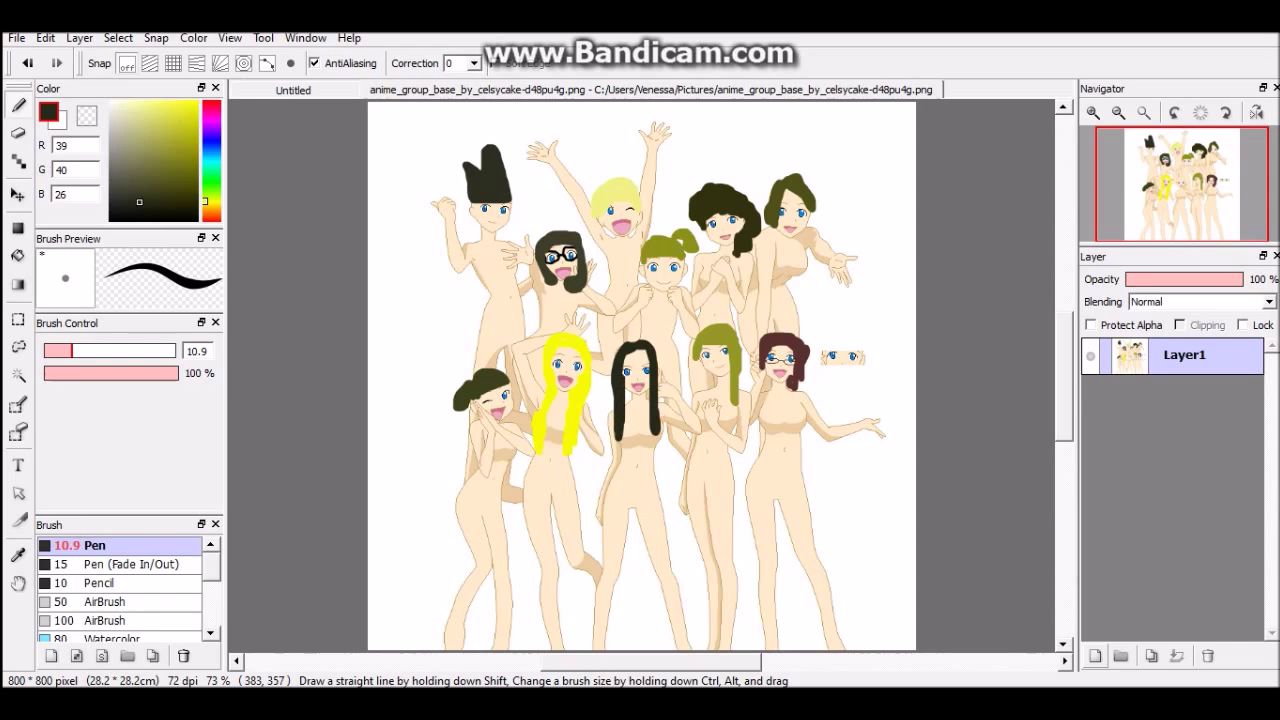